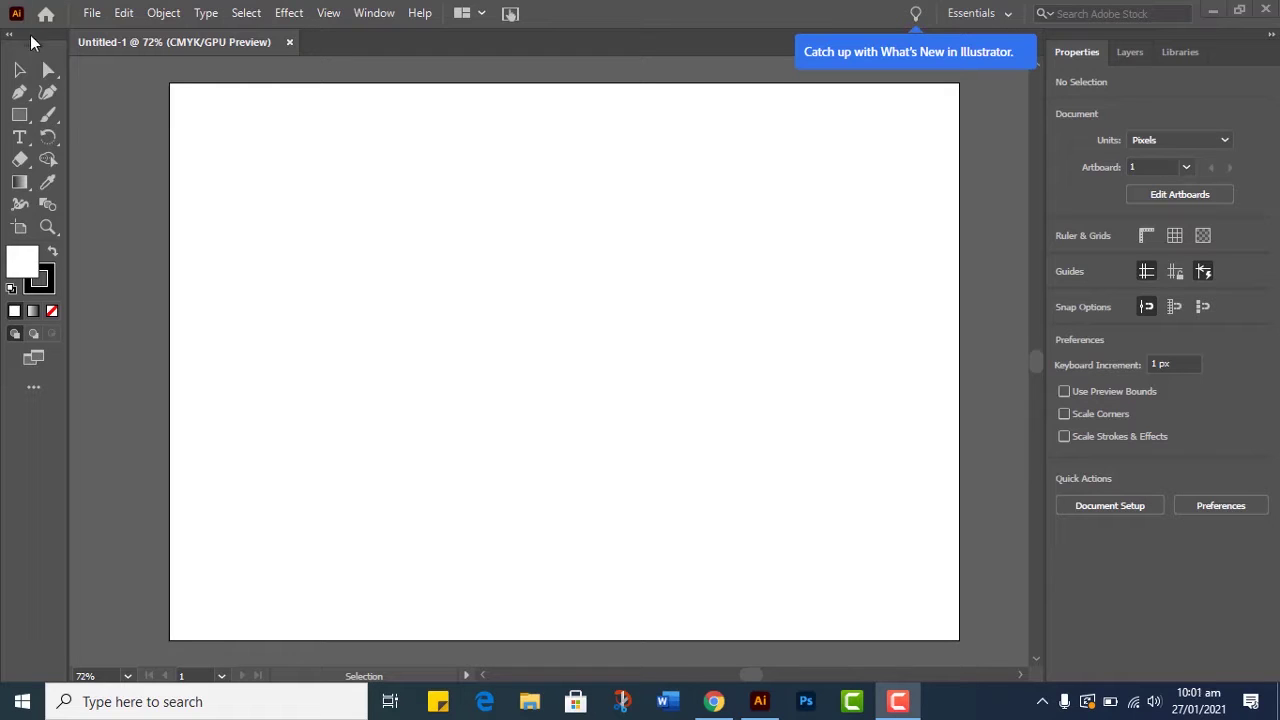
- Draw a square about 295 px wide in the artboard's upper-left area and fill it with red E04141
click(20, 115)
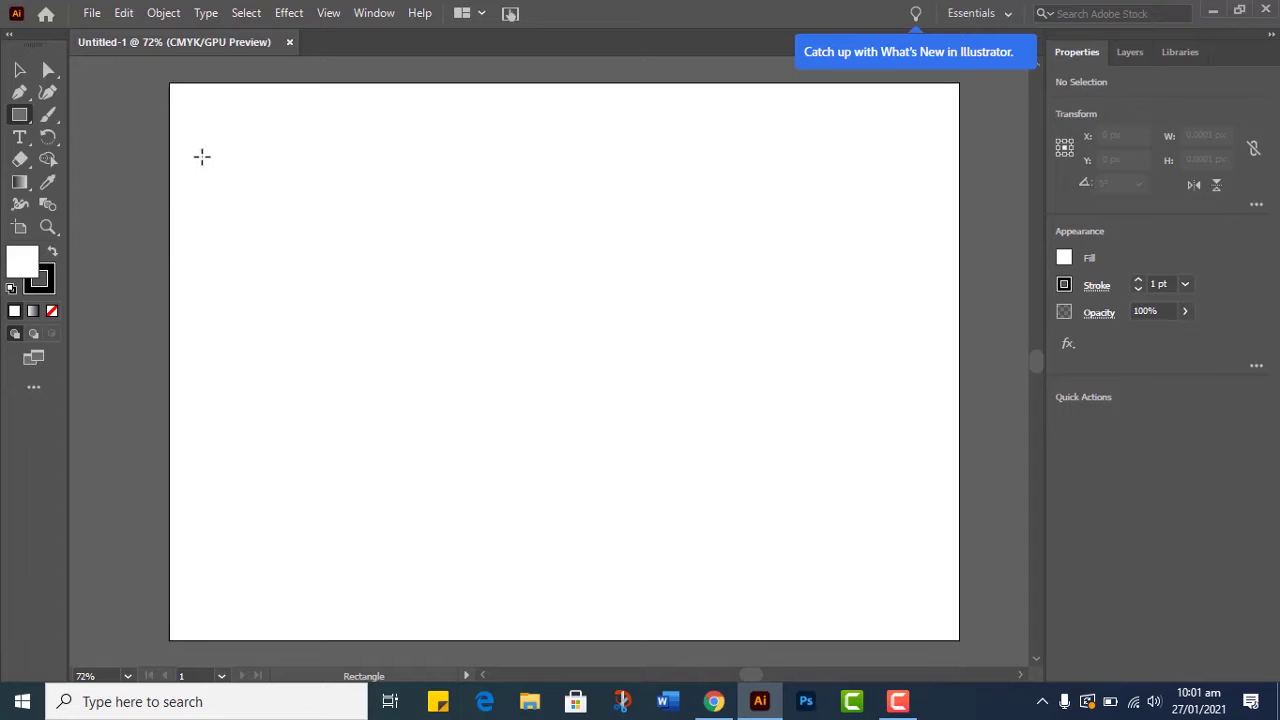
drag(209, 143, 486, 243)
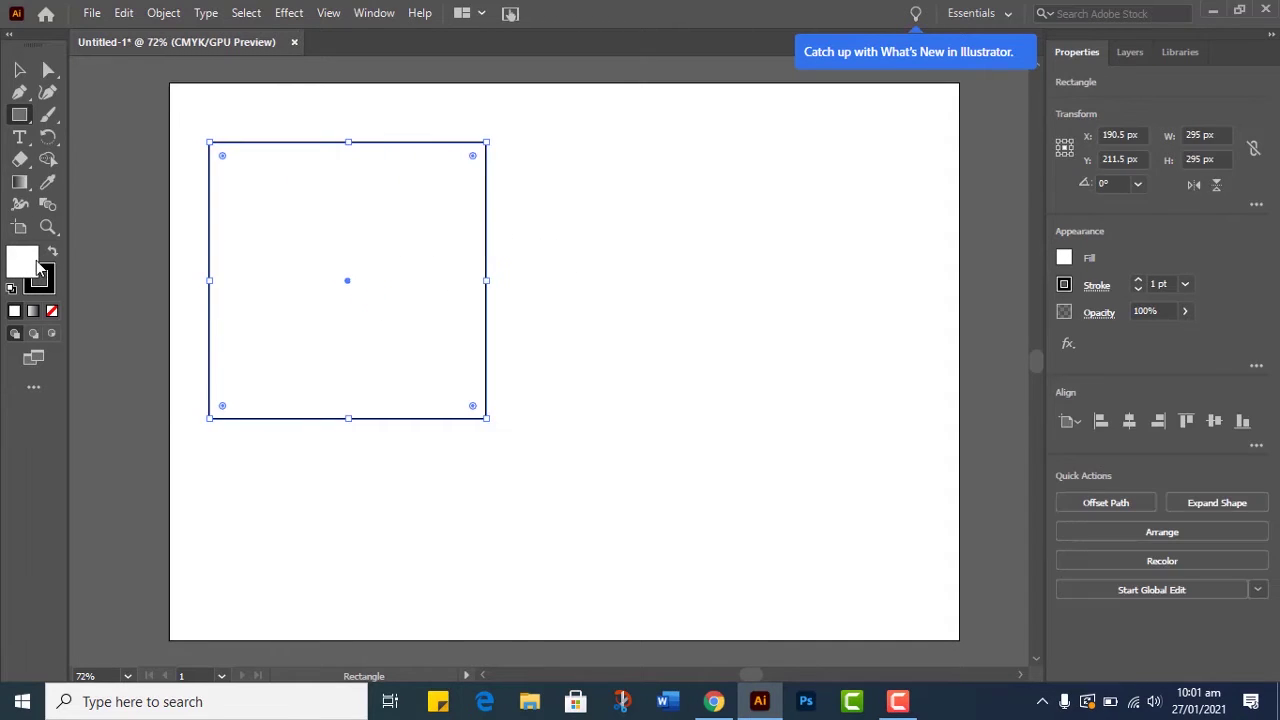
double_click(37, 266)
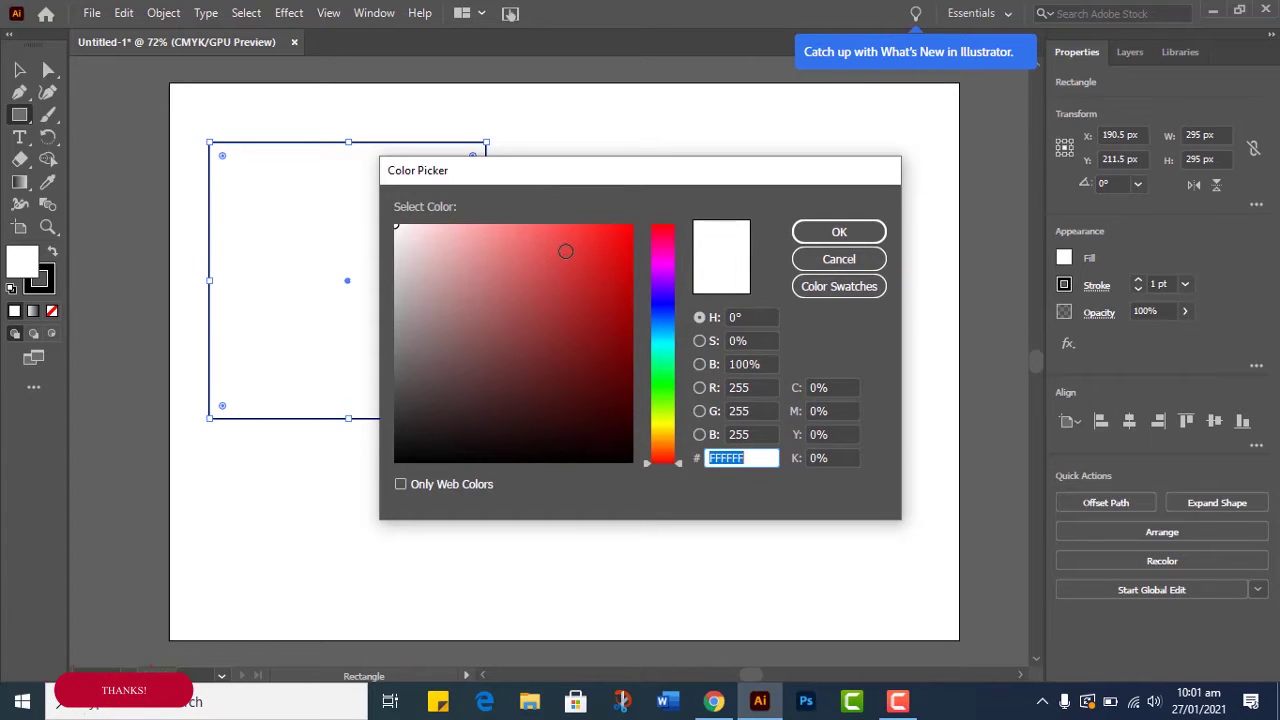
click(565, 252)
click(868, 232)
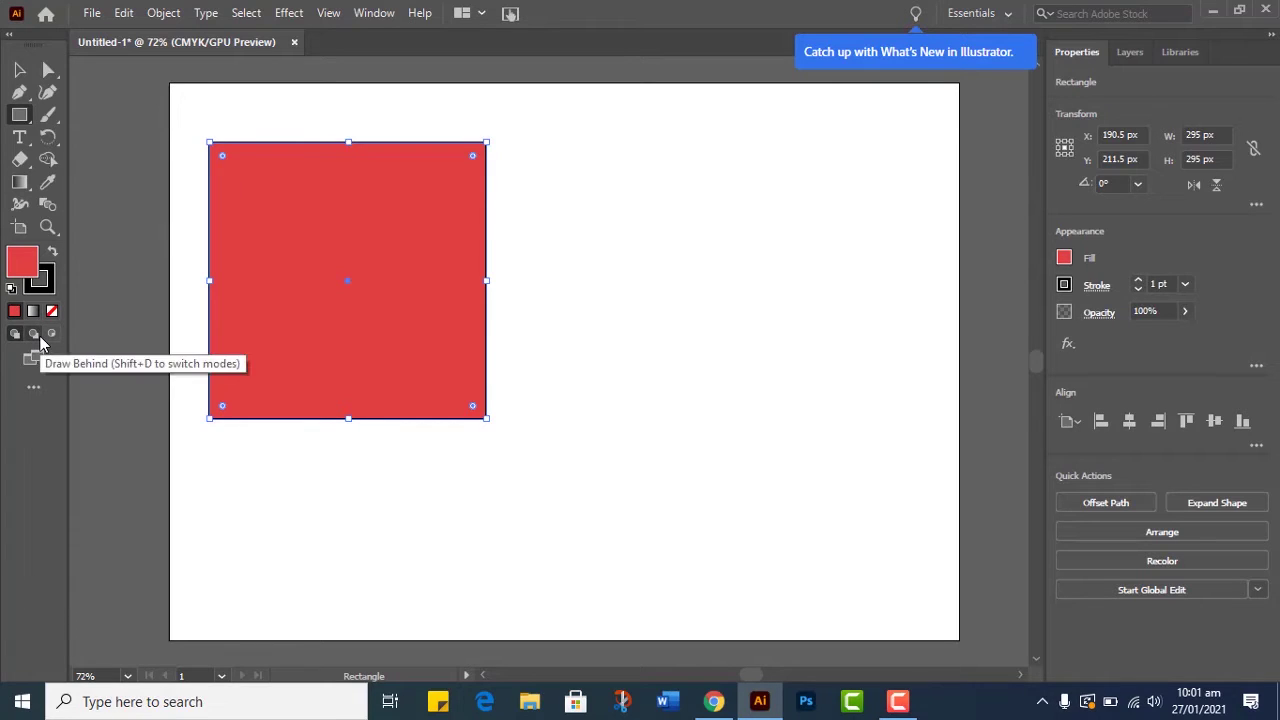
- In Draw Behind mode, draw an ellipse about 277 by 197 px overlapping the square's lower-right corner, and deselect it
click(38, 338)
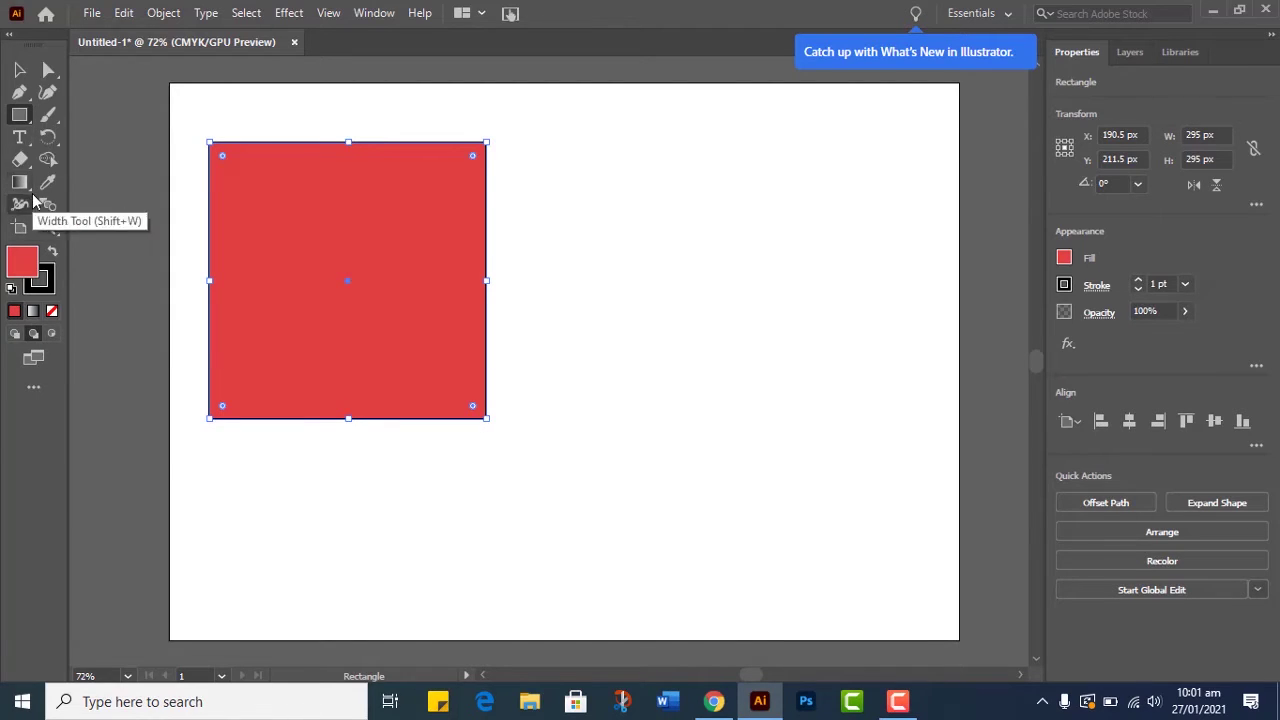
click(19, 114)
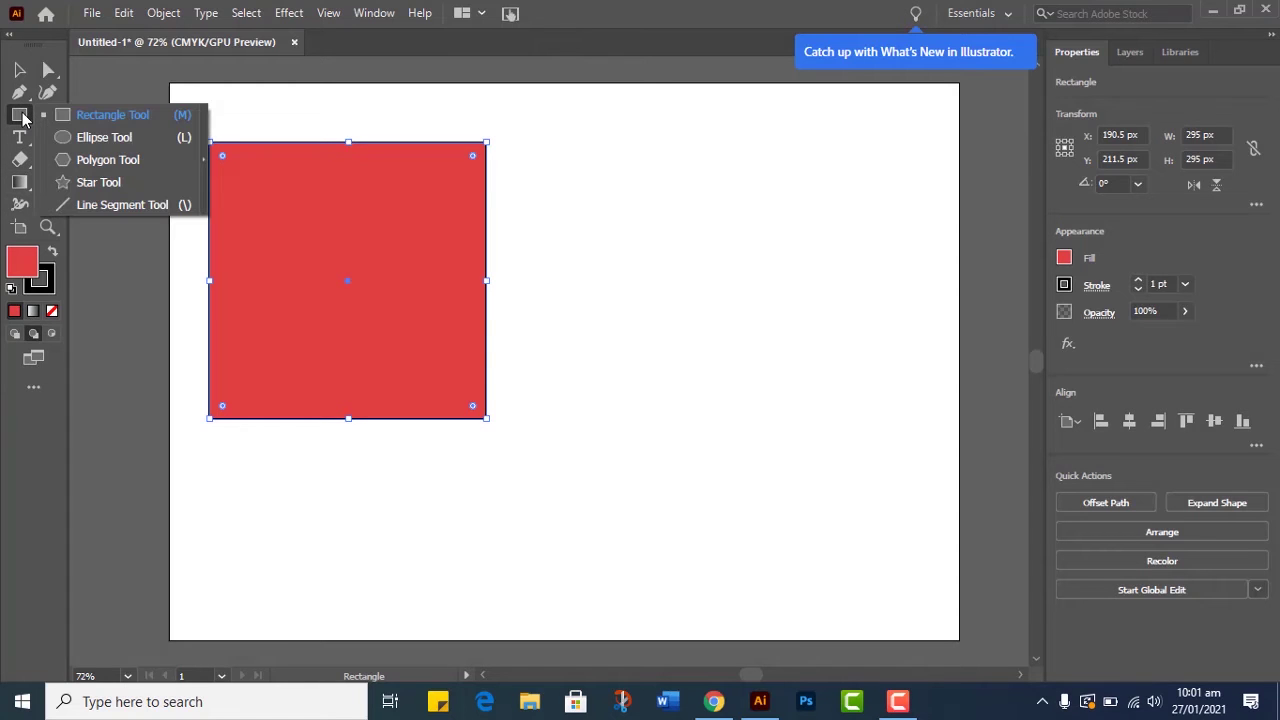
click(100, 140)
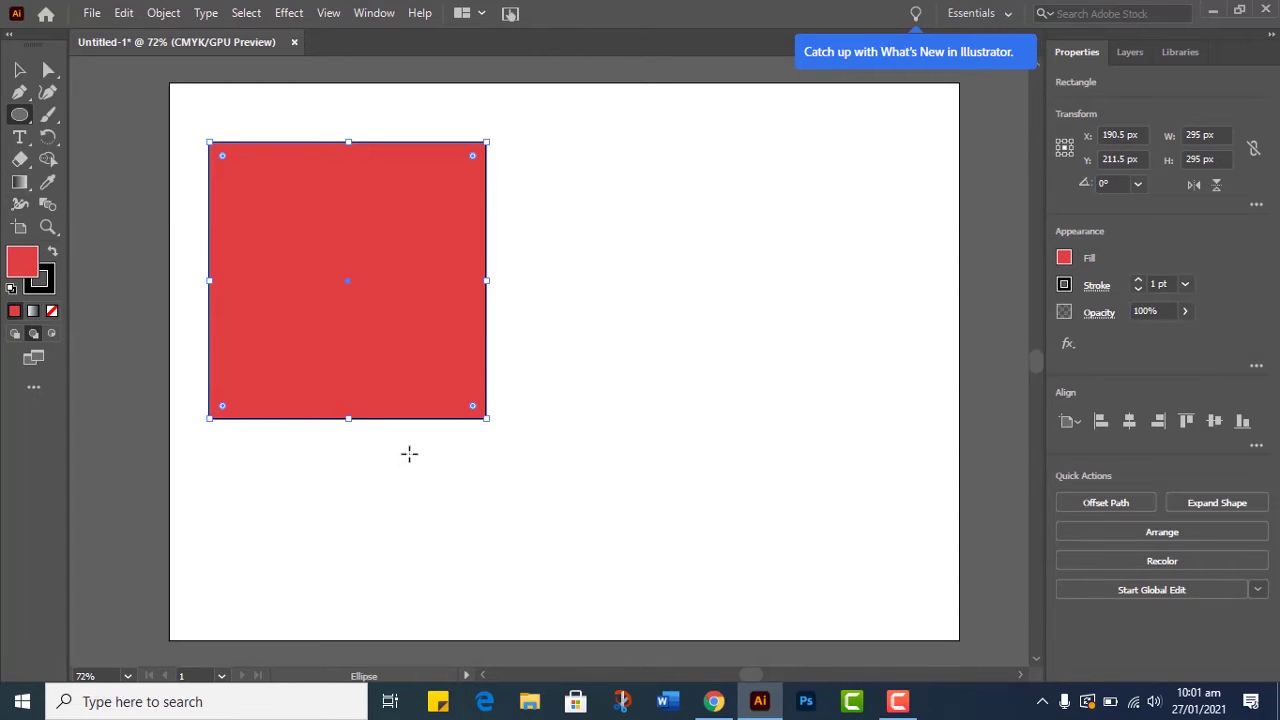
drag(409, 453, 708, 628)
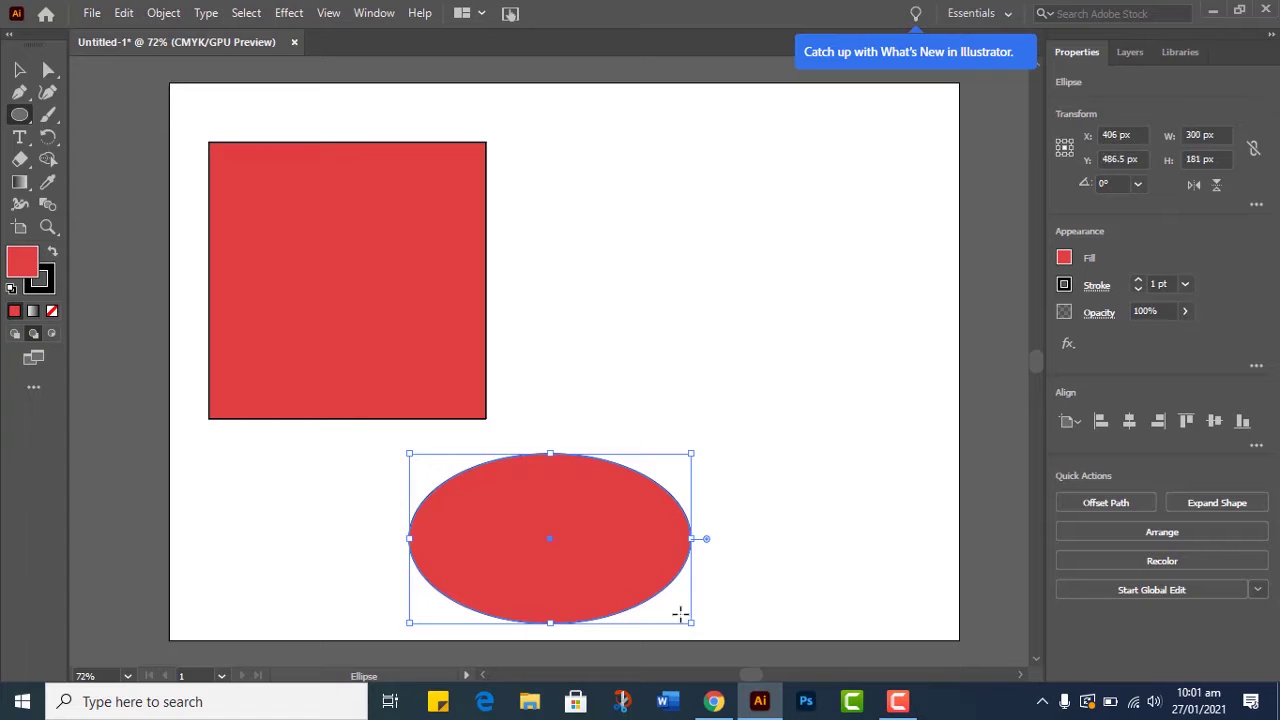
key(ctrl+z)
drag(412, 361, 675, 548)
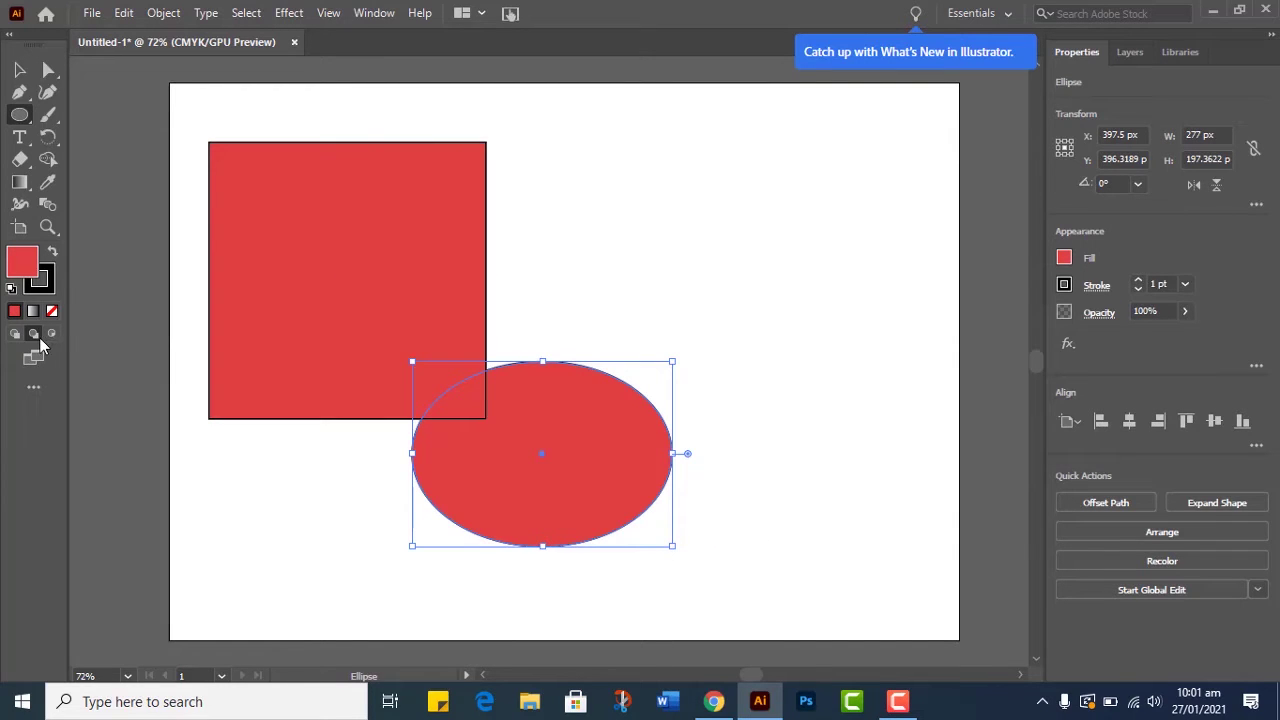
click(20, 70)
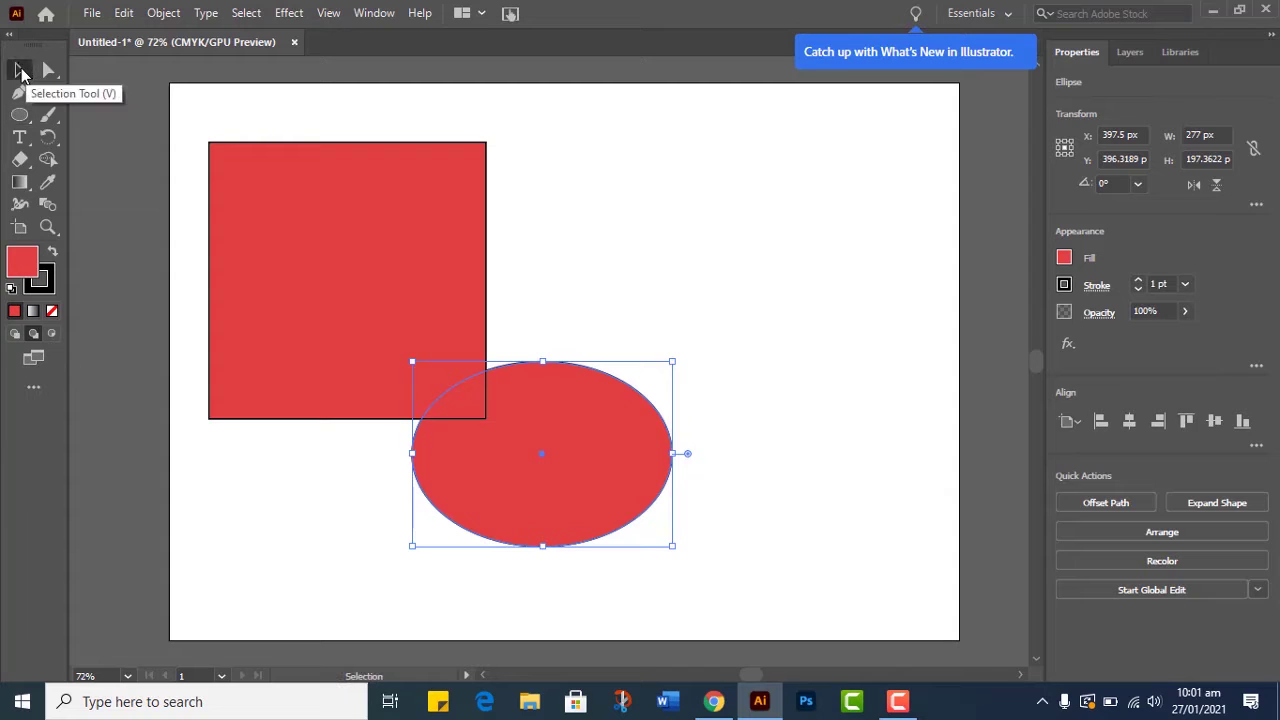
click(641, 256)
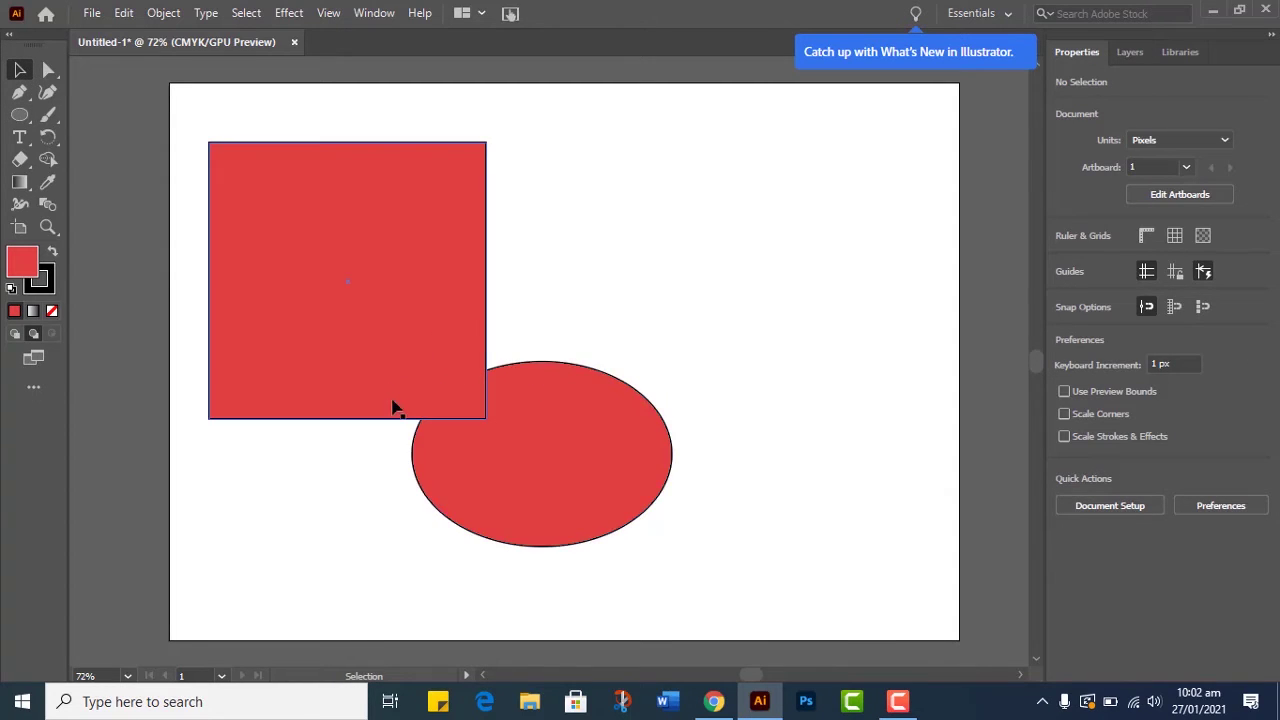
- Undo the ellipse and switch to Draw Inside mode for the red square
key(a)
key(ctrl+z)
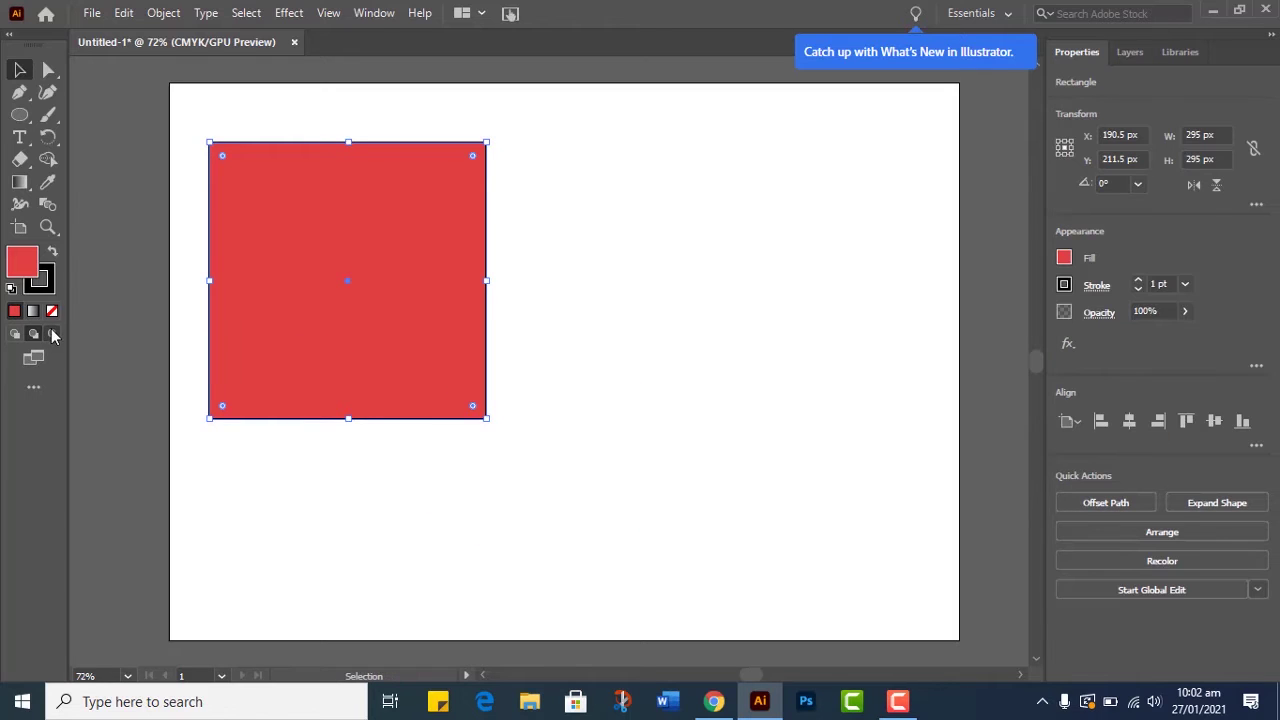
click(53, 336)
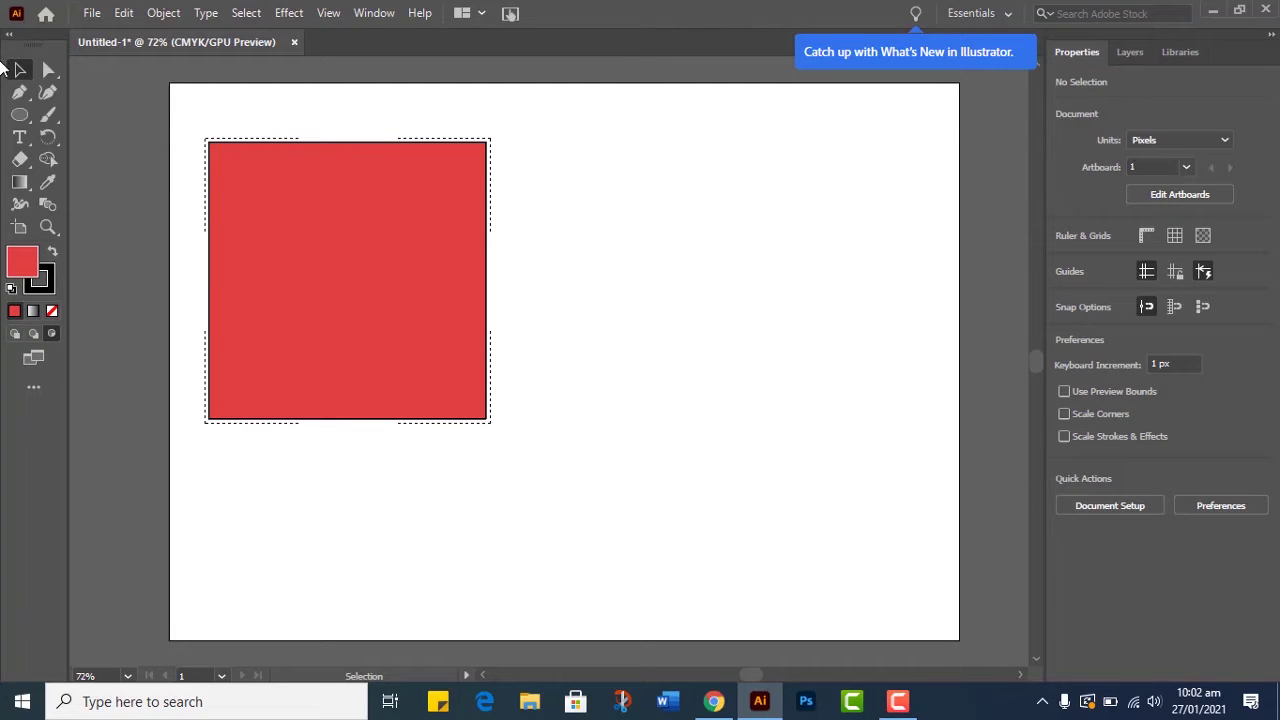
- Choose the Ellipse tool and set its fill colour to white FFFFFF
click(18, 115)
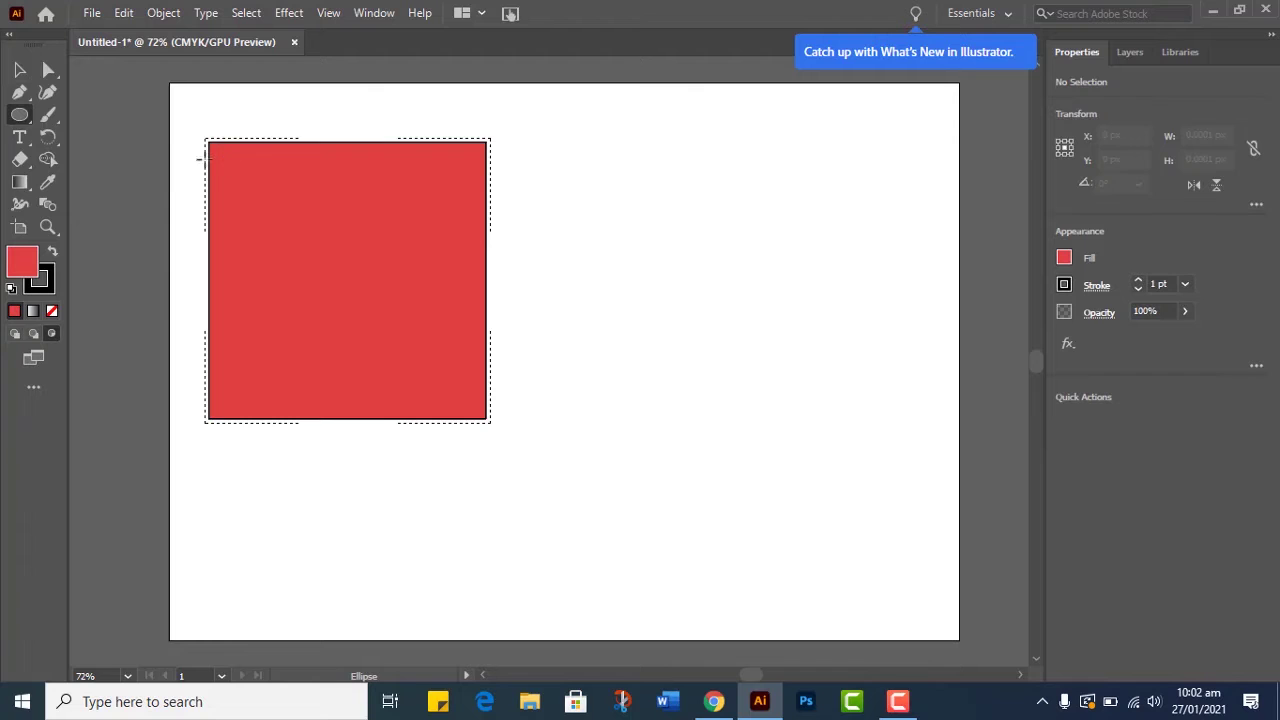
double_click(23, 263)
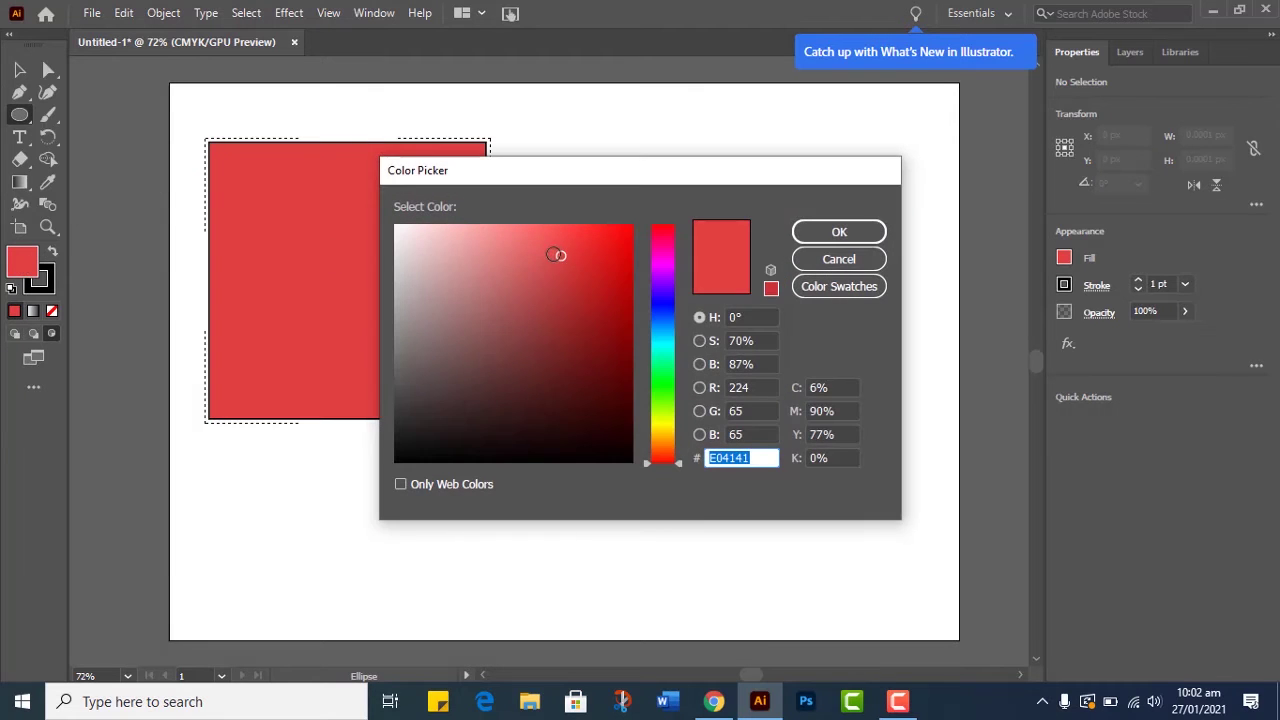
mouse_move(557, 254)
mouse_down()
mouse_move(591, 334)
mouse_move(537, 360)
mouse_move(511, 290)
mouse_move(397, 251)
mouse_move(395, 225)
mouse_up()
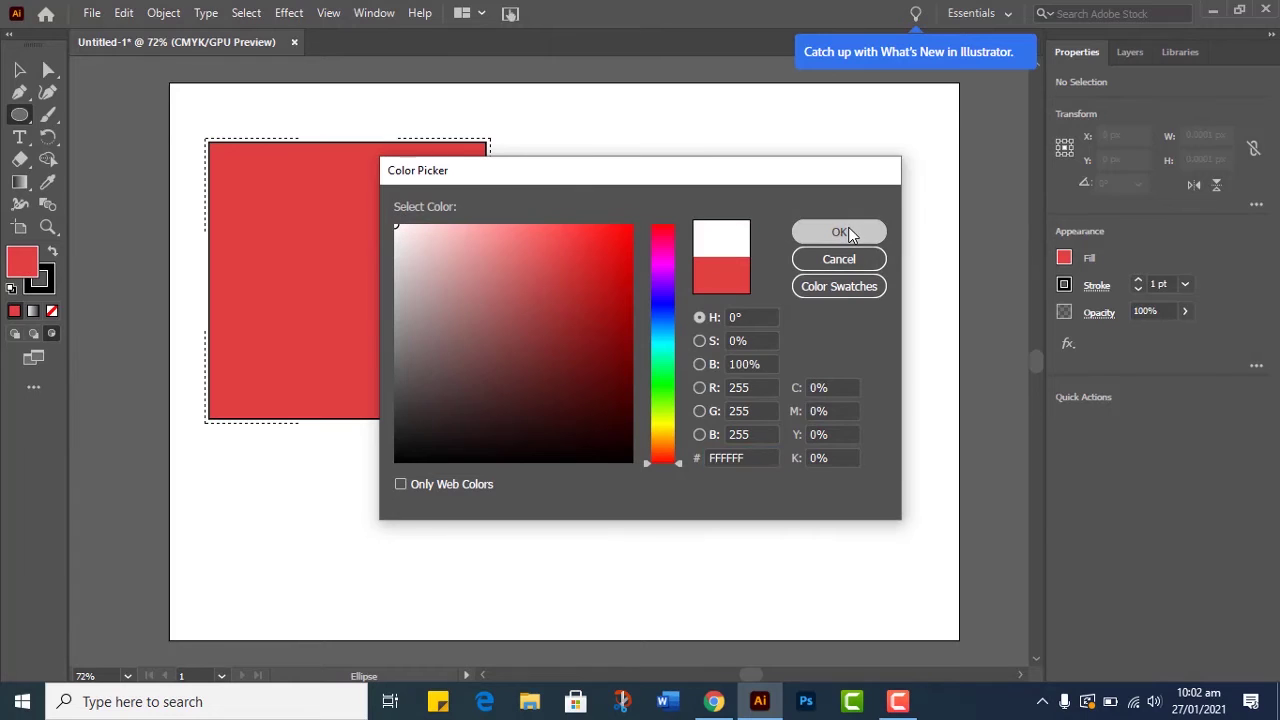
click(843, 231)
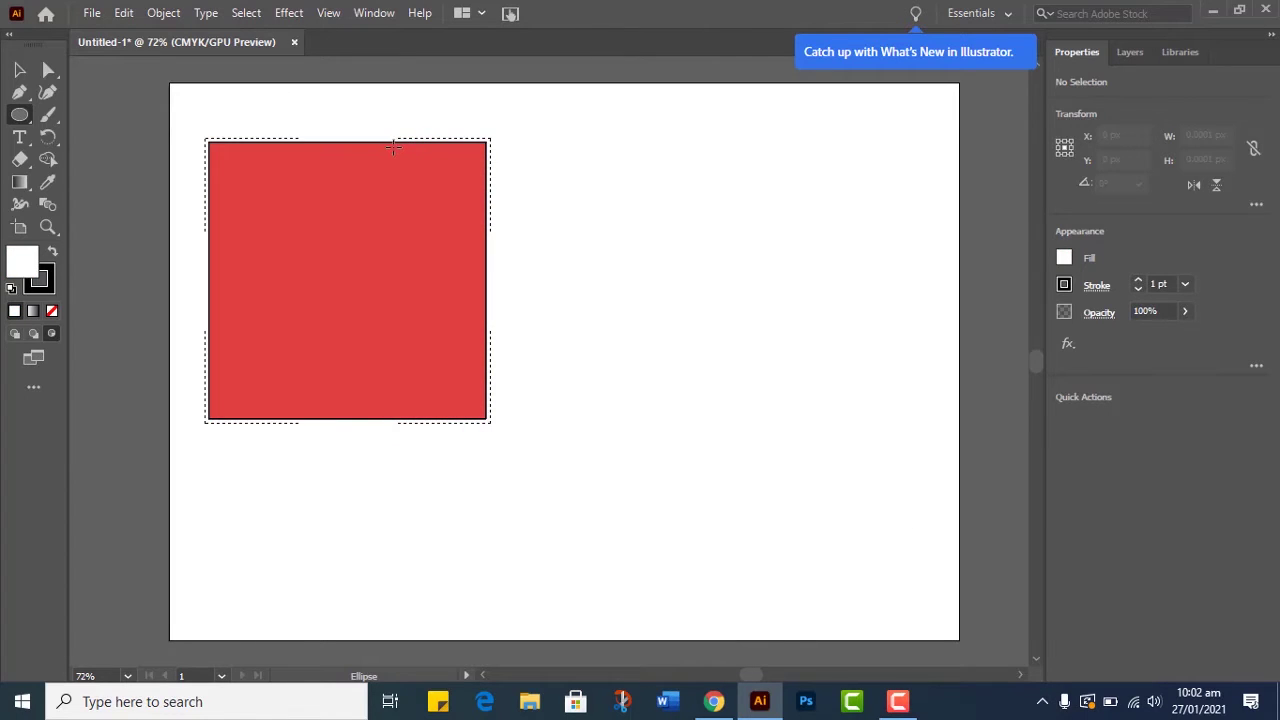
- Draw five white ellipses of different sizes in and across the edges of the red square, and deselect them
mouse_move(393, 147)
mouse_down()
mouse_move(500, 218)
mouse_move(502, 235)
mouse_up()
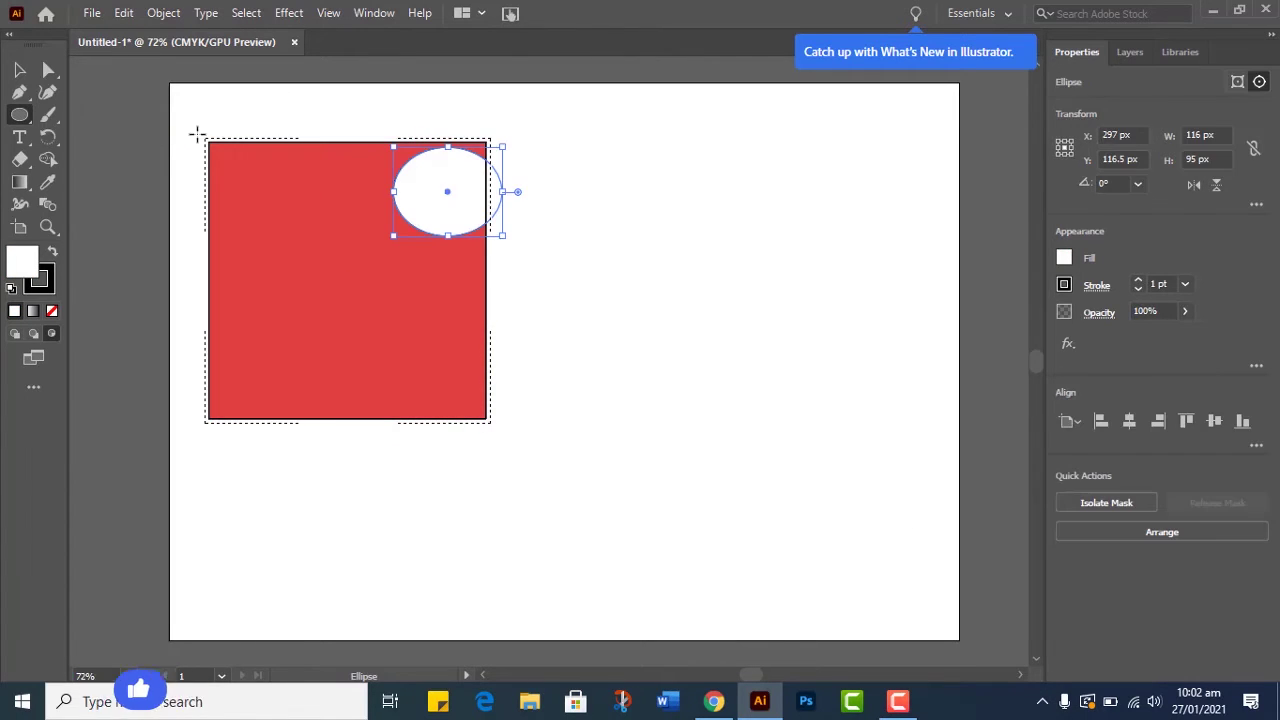
drag(208, 142, 300, 233)
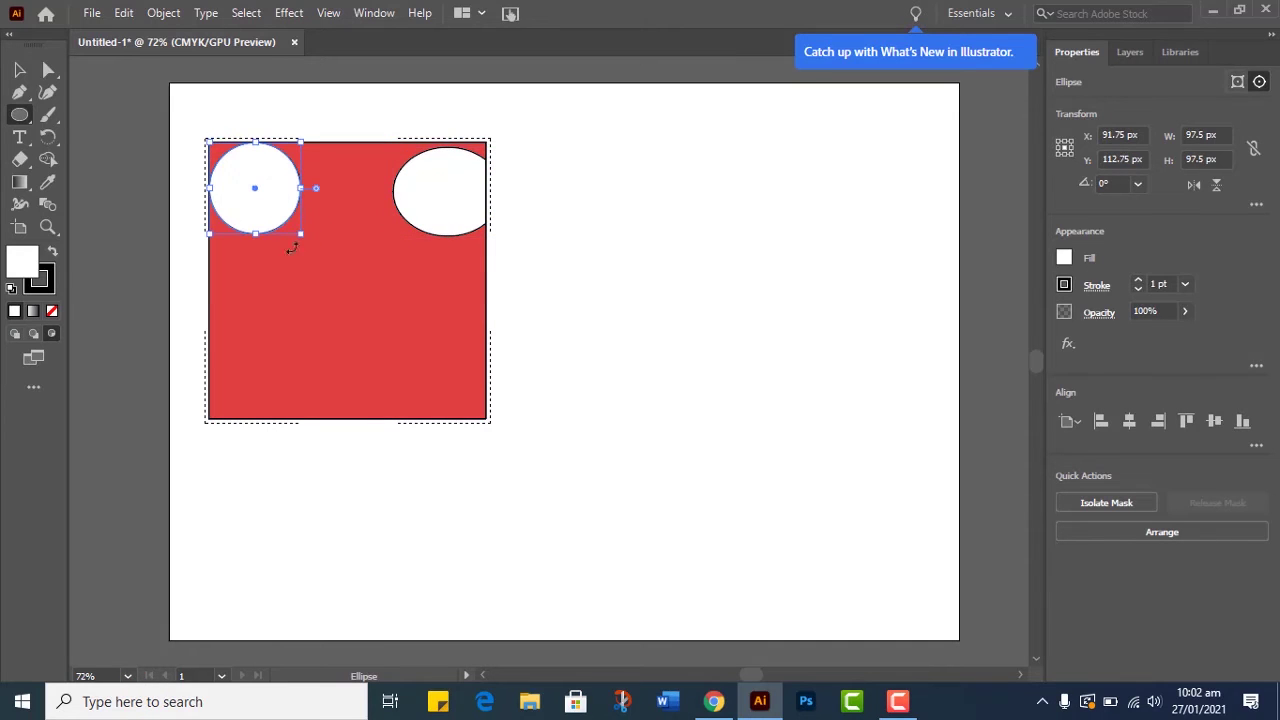
drag(202, 281, 272, 361)
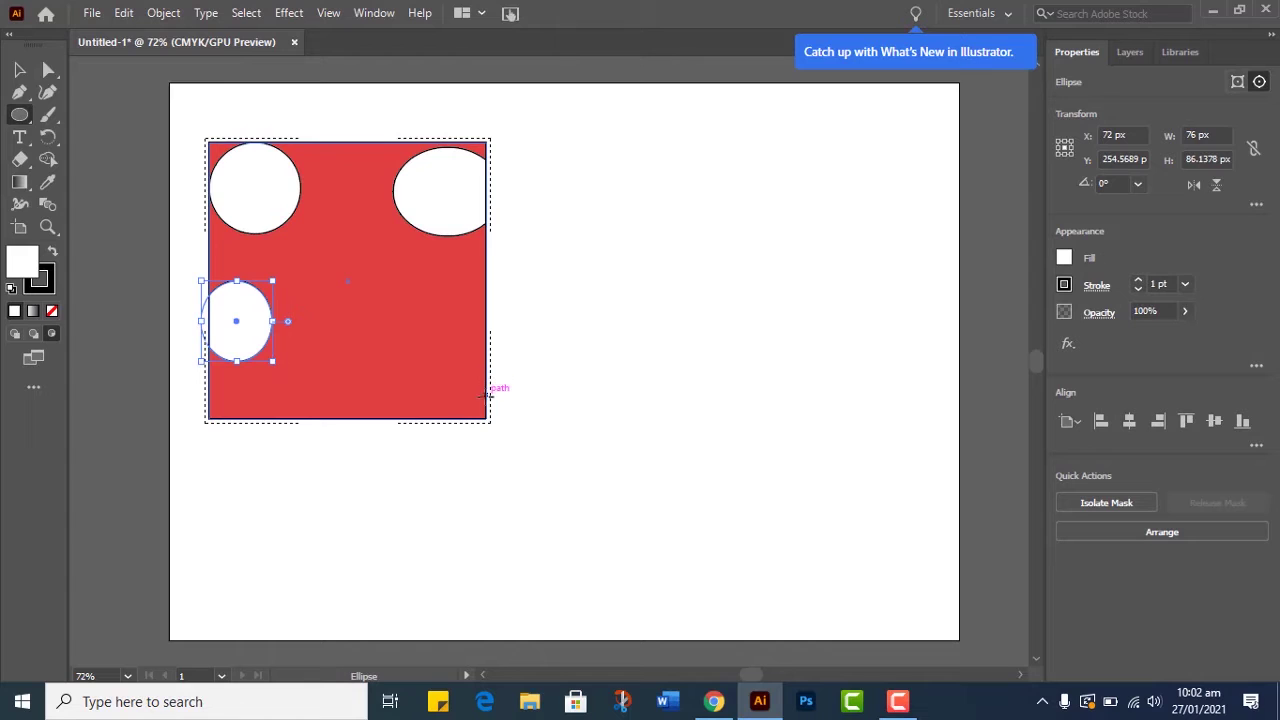
mouse_move(486, 418)
mouse_down()
mouse_move(444, 390)
mouse_move(414, 388)
mouse_move(414, 402)
mouse_up()
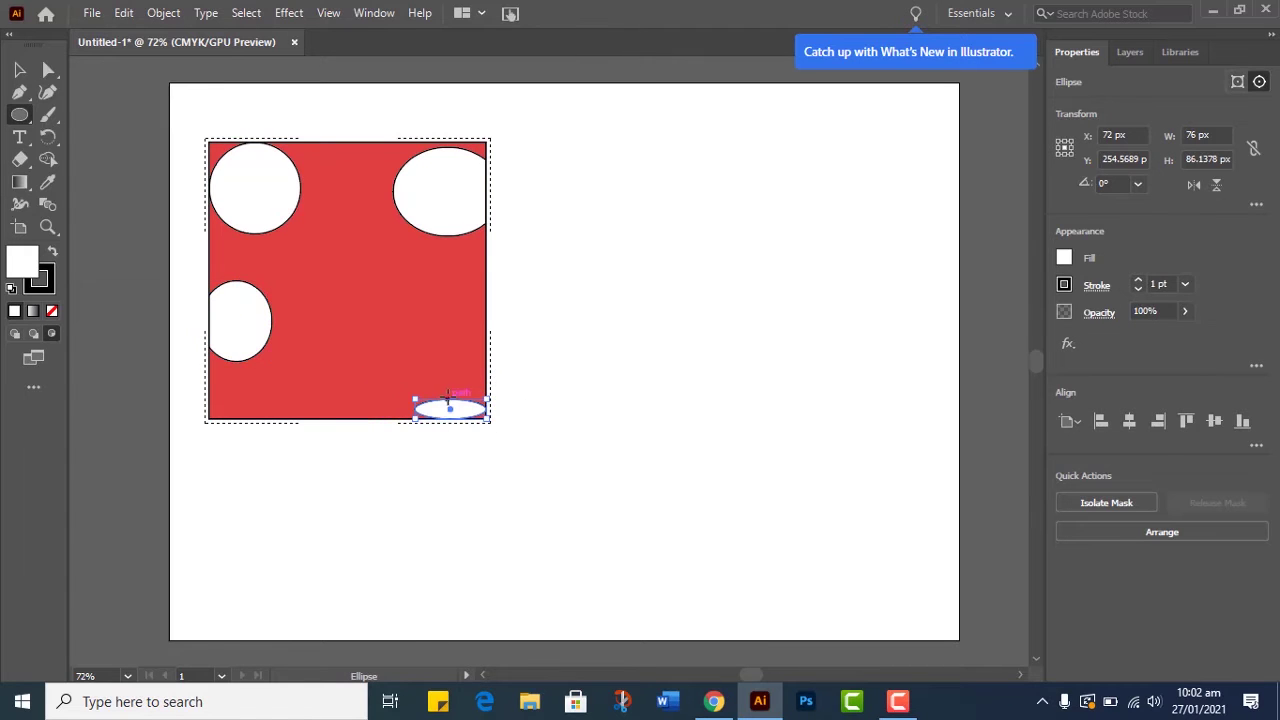
mouse_move(294, 390)
mouse_down()
mouse_move(326, 451)
mouse_move(392, 515)
mouse_up()
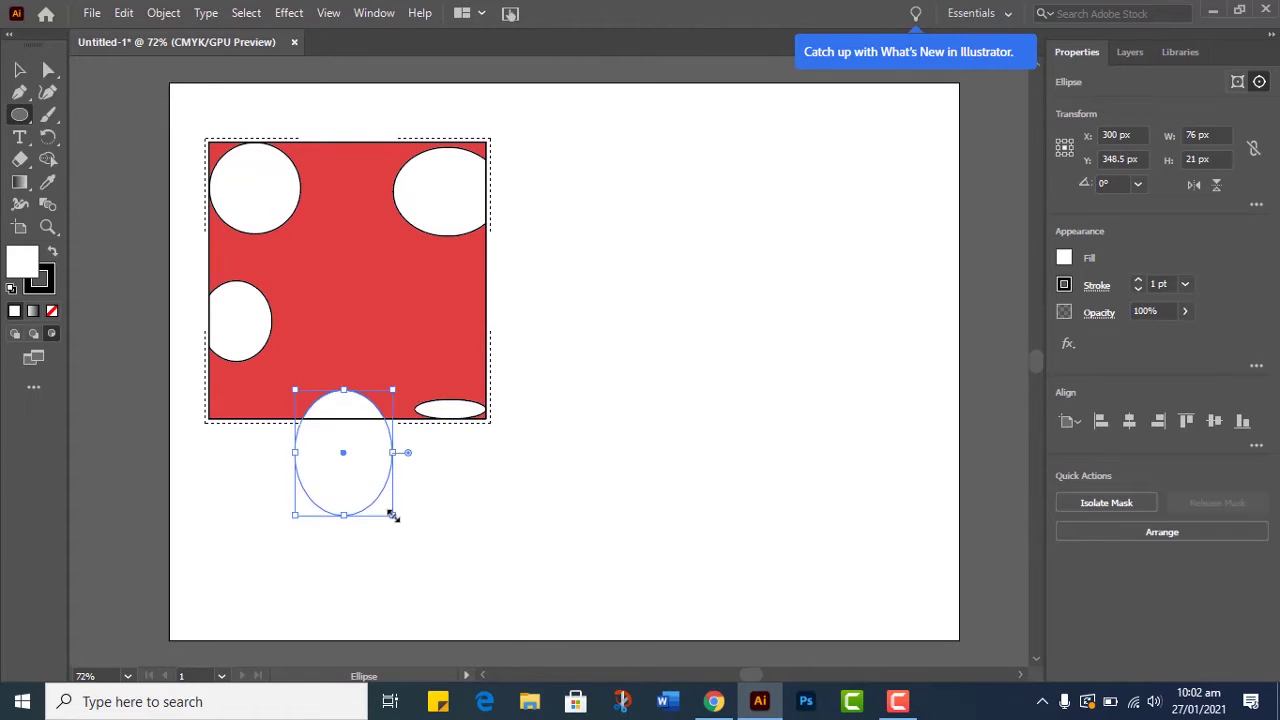
click(19, 70)
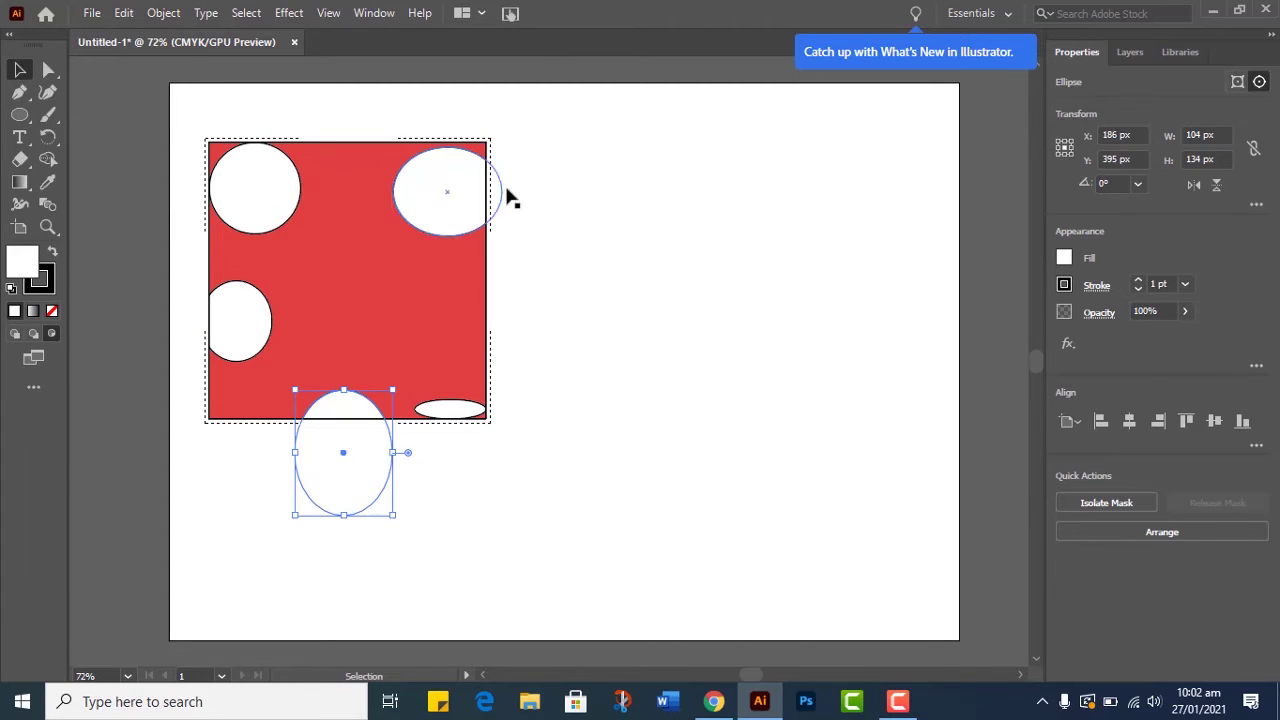
click(547, 185)
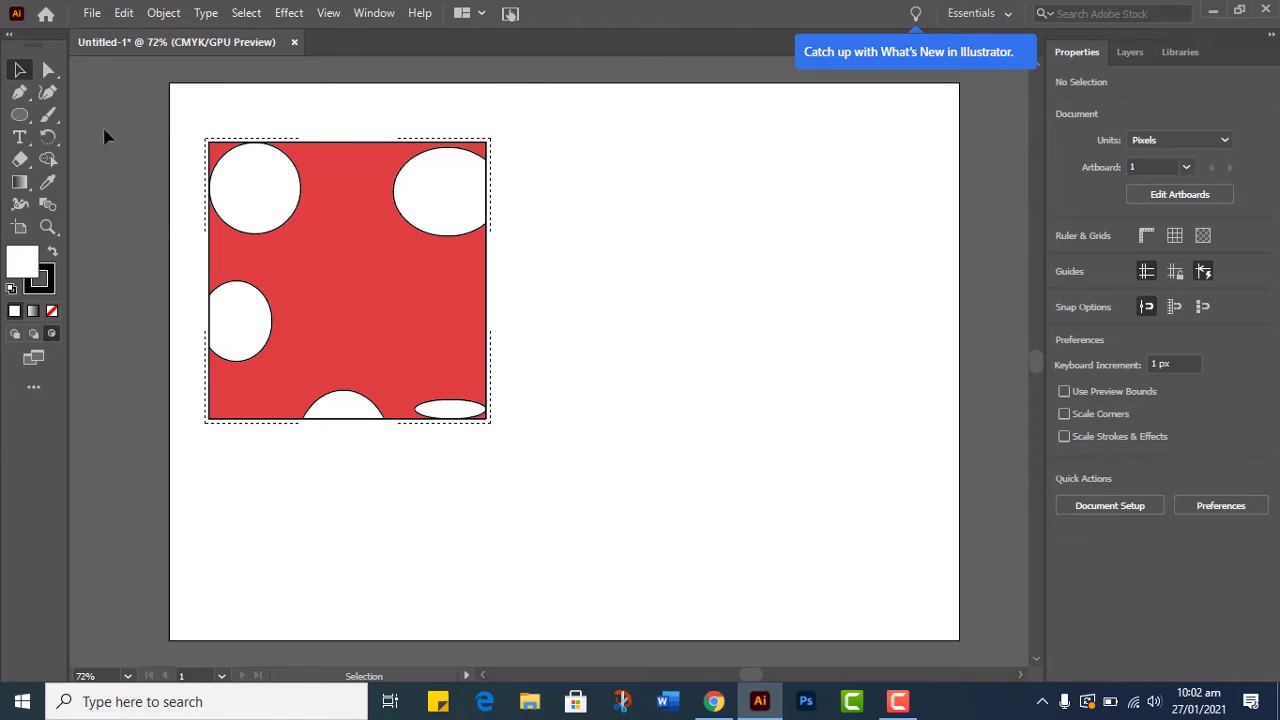
- Undo the five ellipses, the Draw Inside mode and the square's red fill
key(ctrl+z)
key(ctrl+z)
key(ctrl+z)
key(ctrl+z)
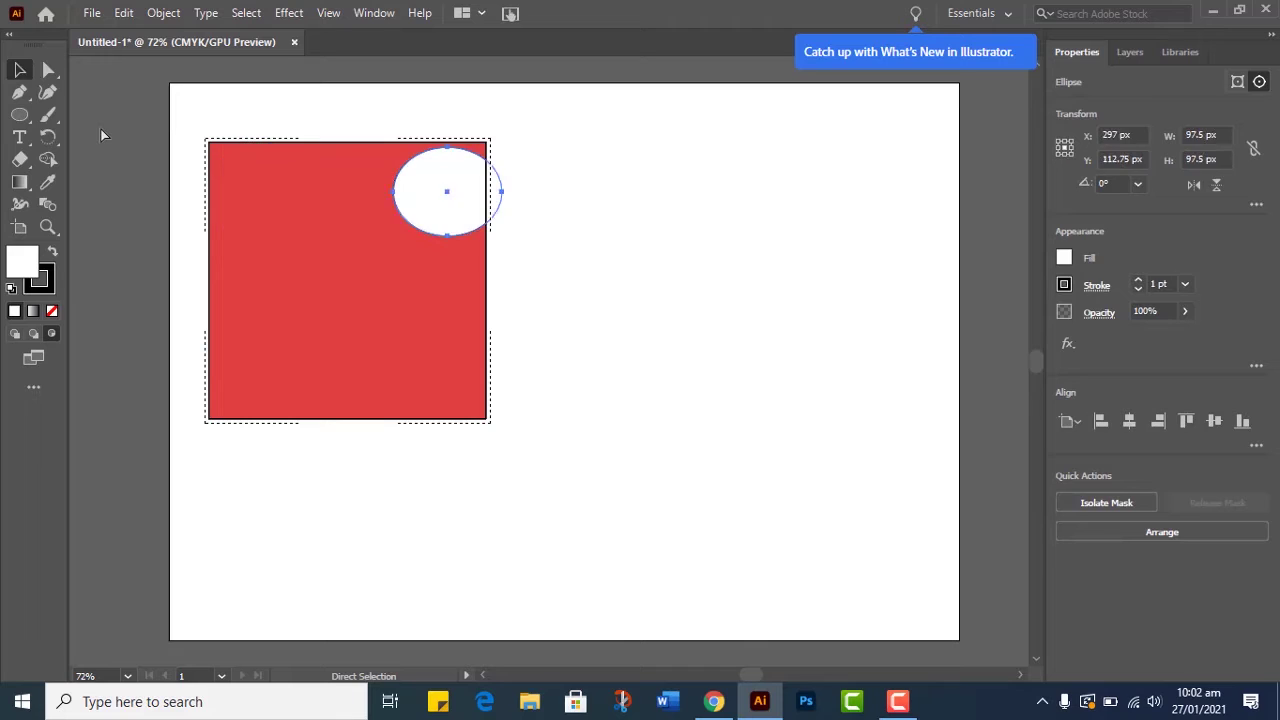
key(ctrl+z)
key(ctrl+z)
key(ctrl+z)
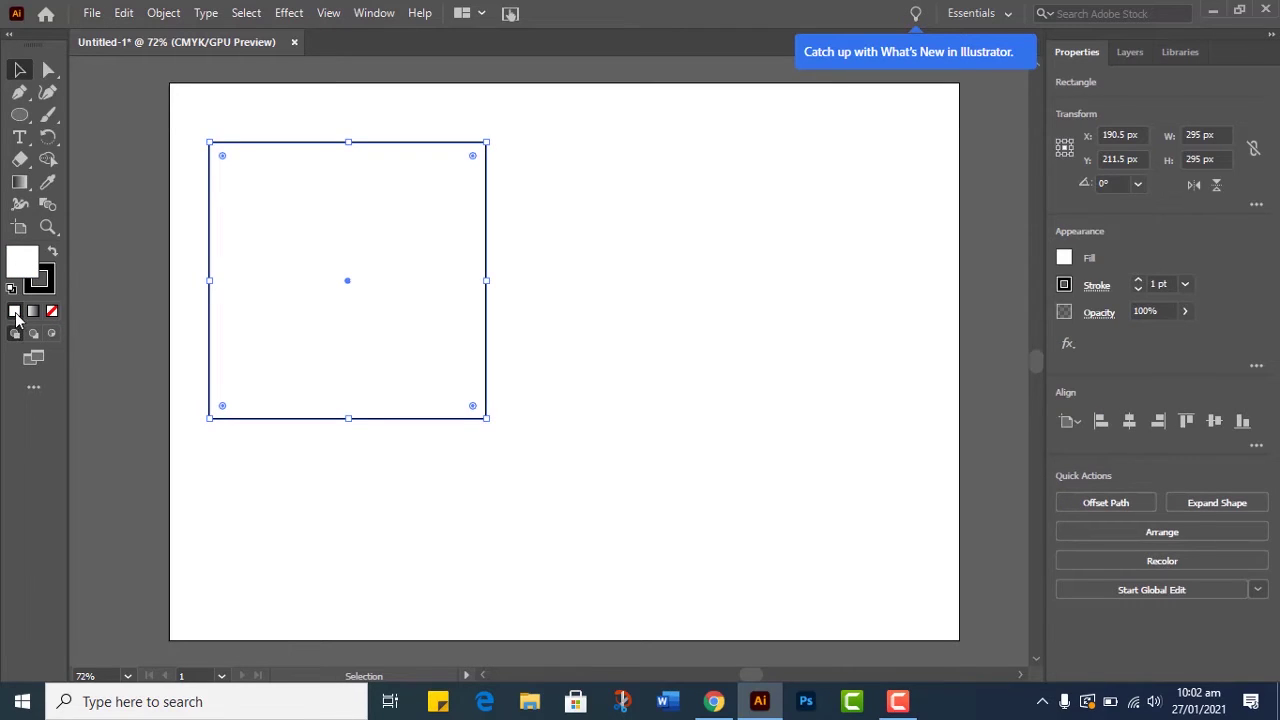
- Fill the square with red D82E2E
double_click(28, 264)
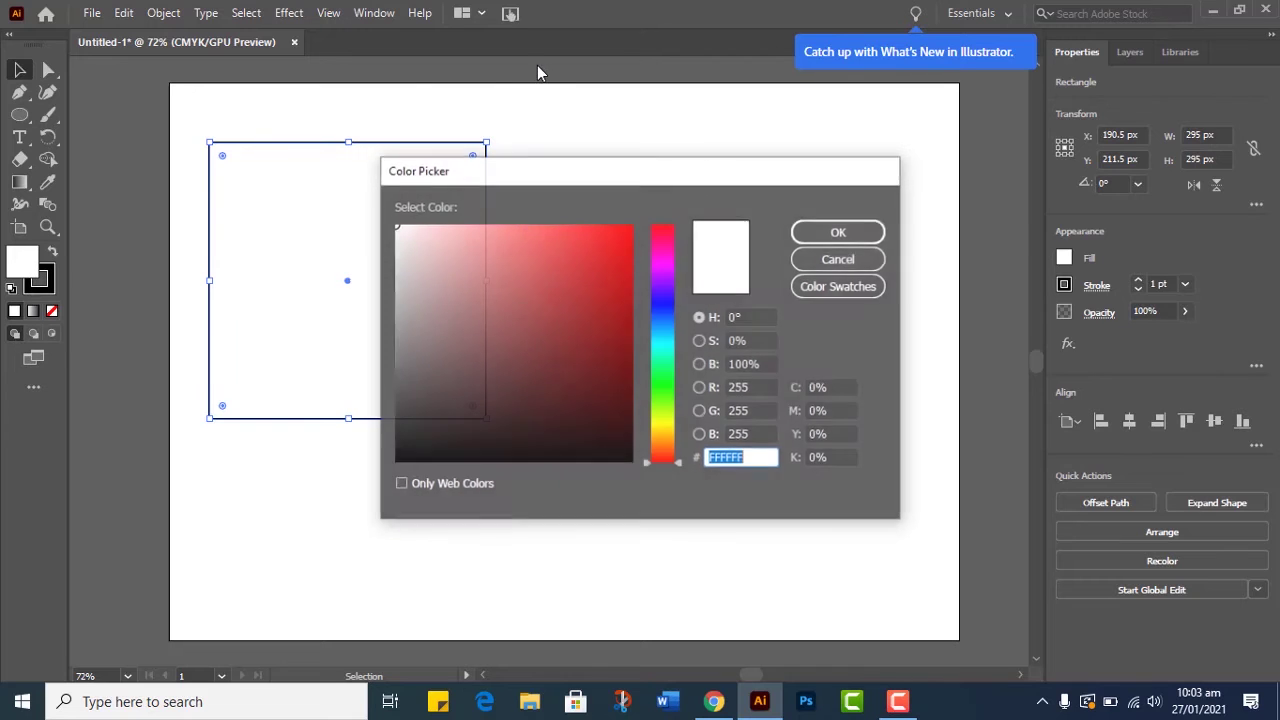
click(582, 260)
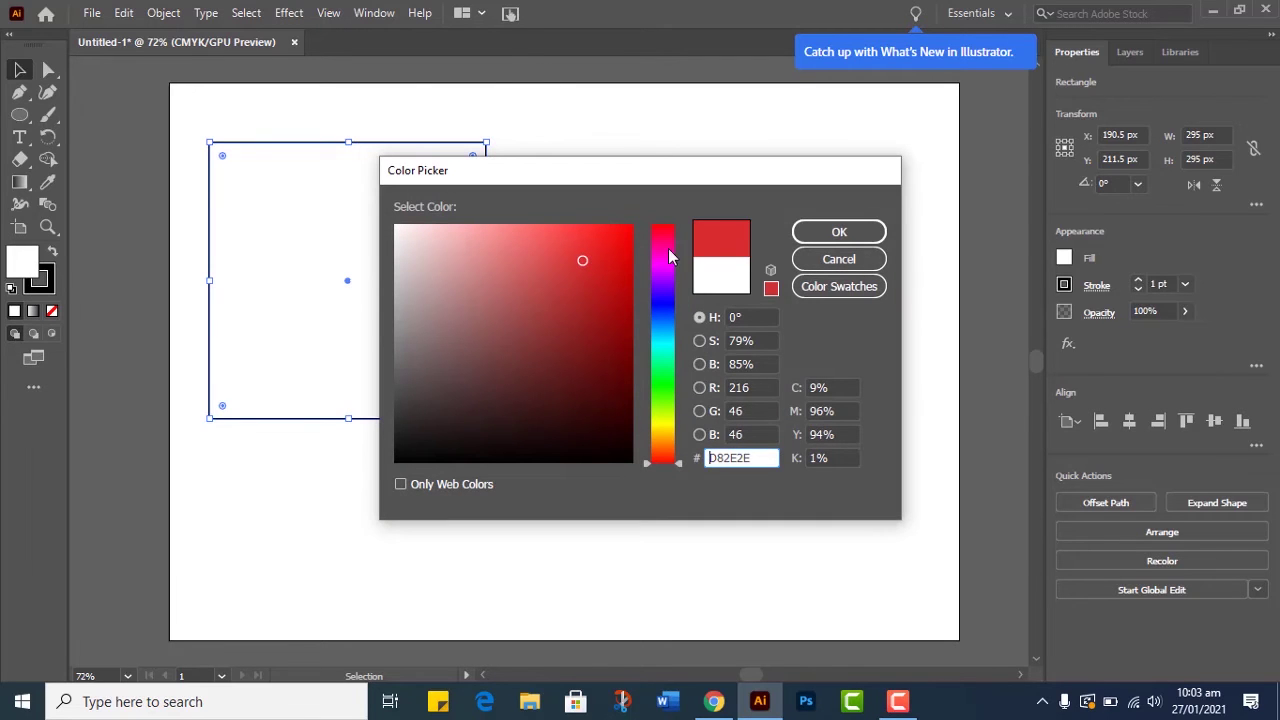
click(816, 231)
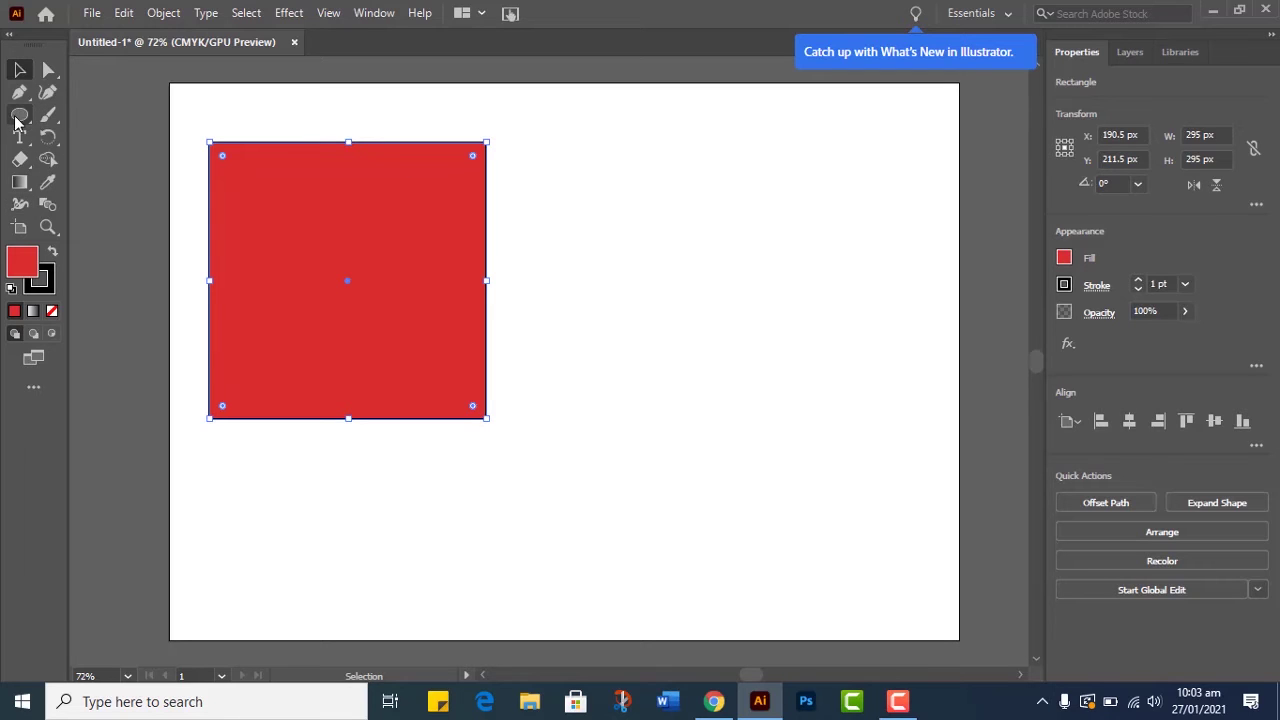
- Draw a vertical rectangle about 102 by 376 px across the square's middle, extending past its upper and lower edges
click(18, 120)
click(24, 124)
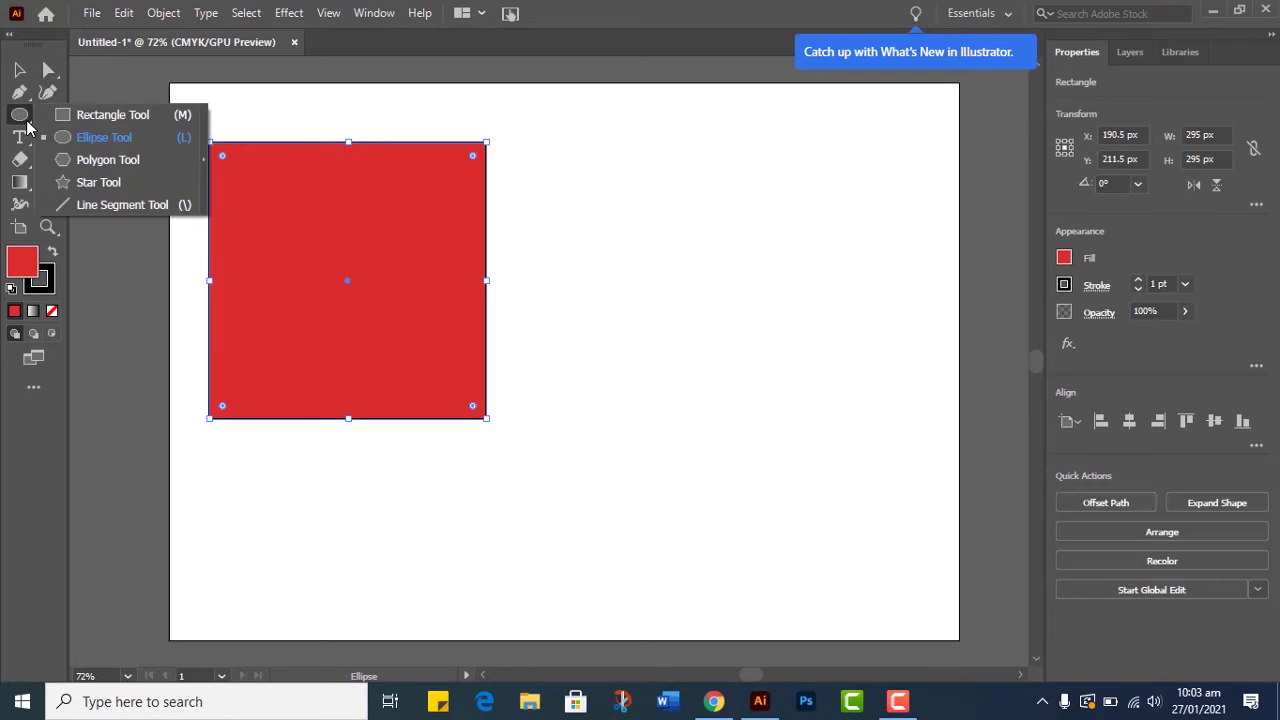
click(110, 115)
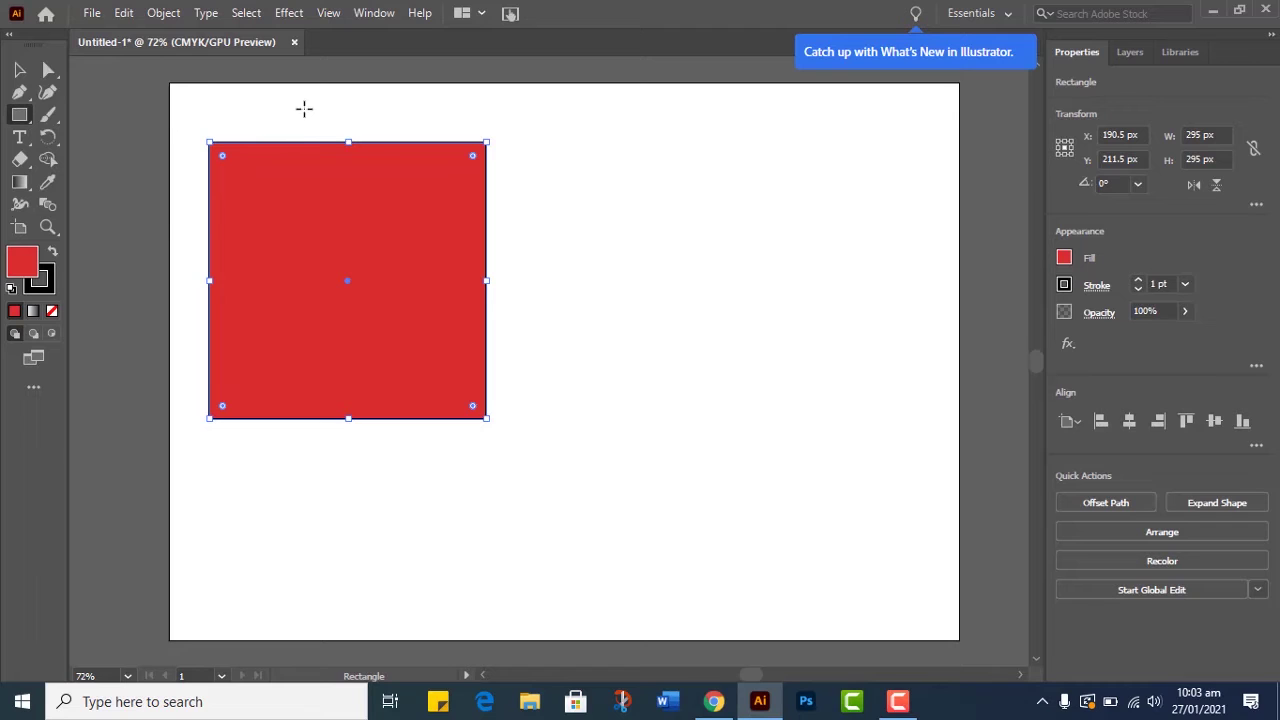
drag(304, 107, 401, 459)
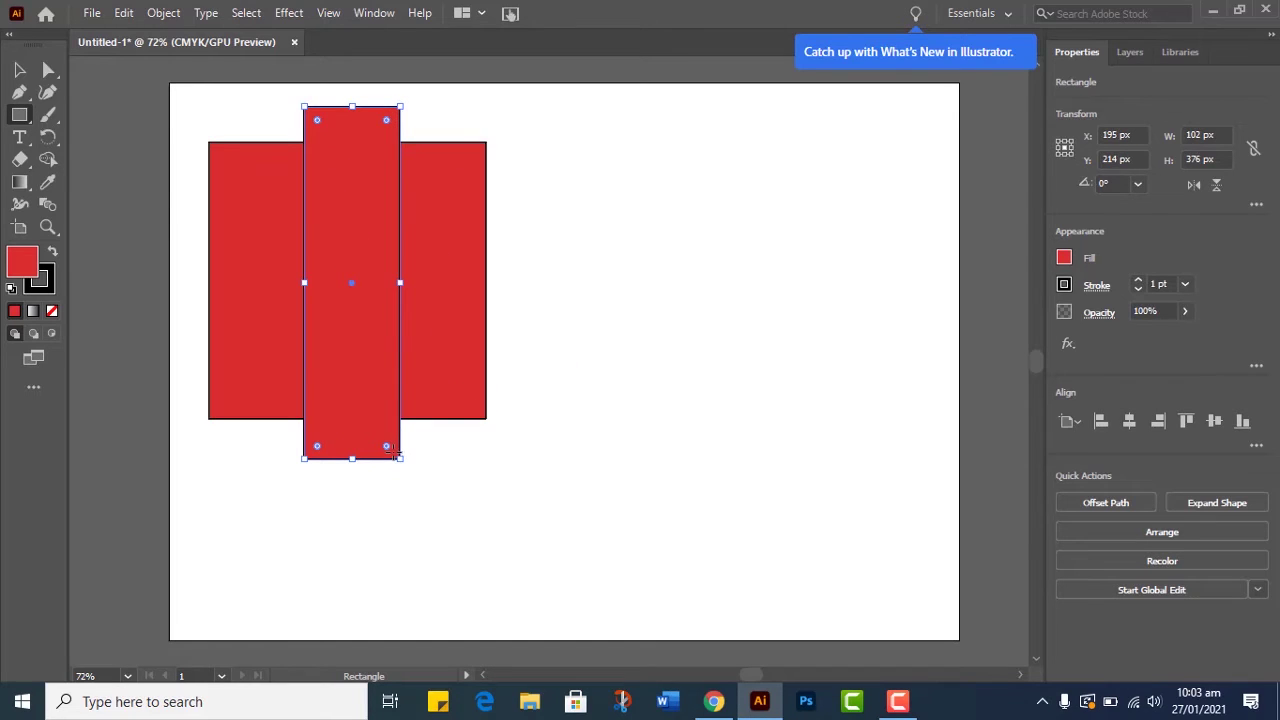
- Fill the vertical rectangle with white and clear the selection of all shapes
double_click(24, 264)
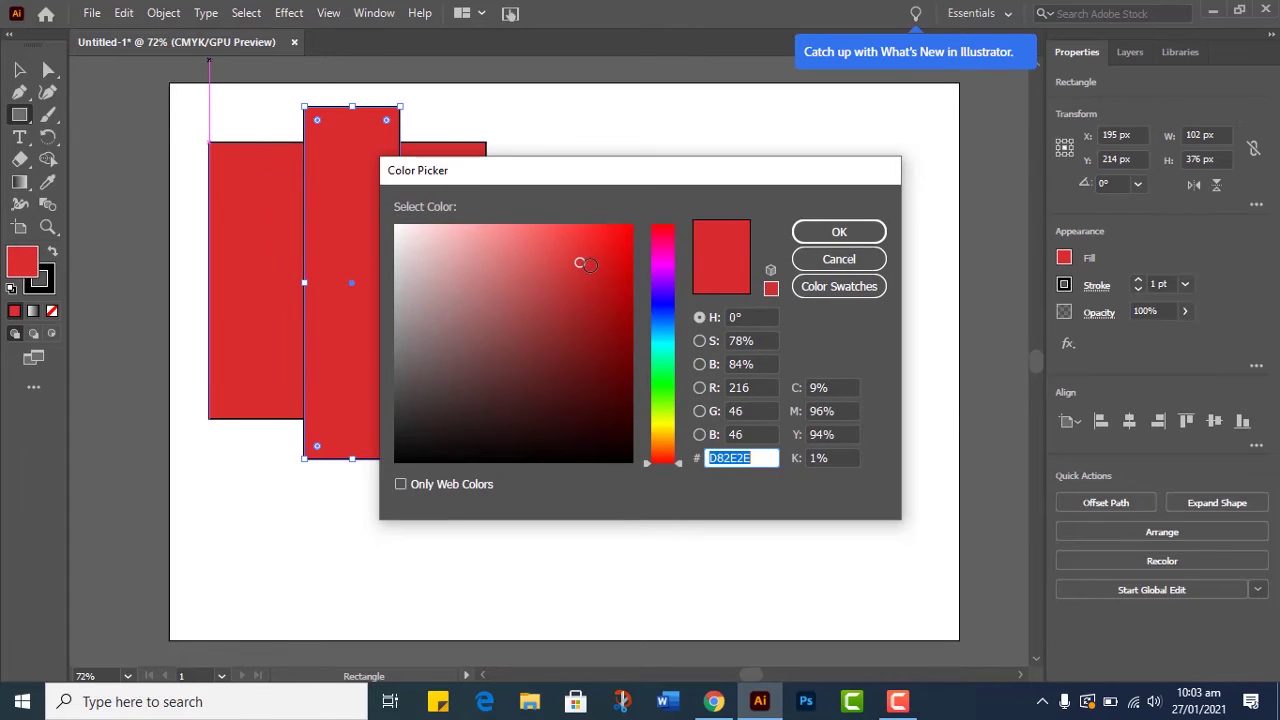
drag(579, 262, 396, 226)
key(Return)
key(ctrl+a)
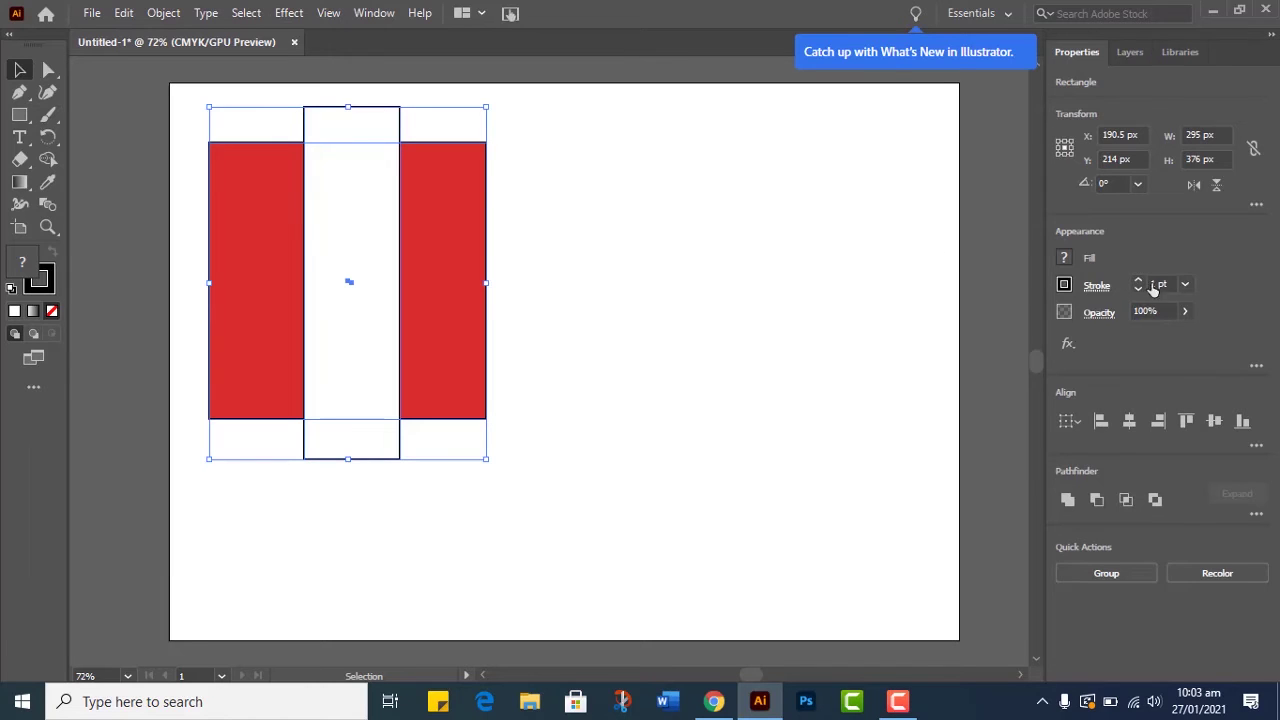
click(621, 191)
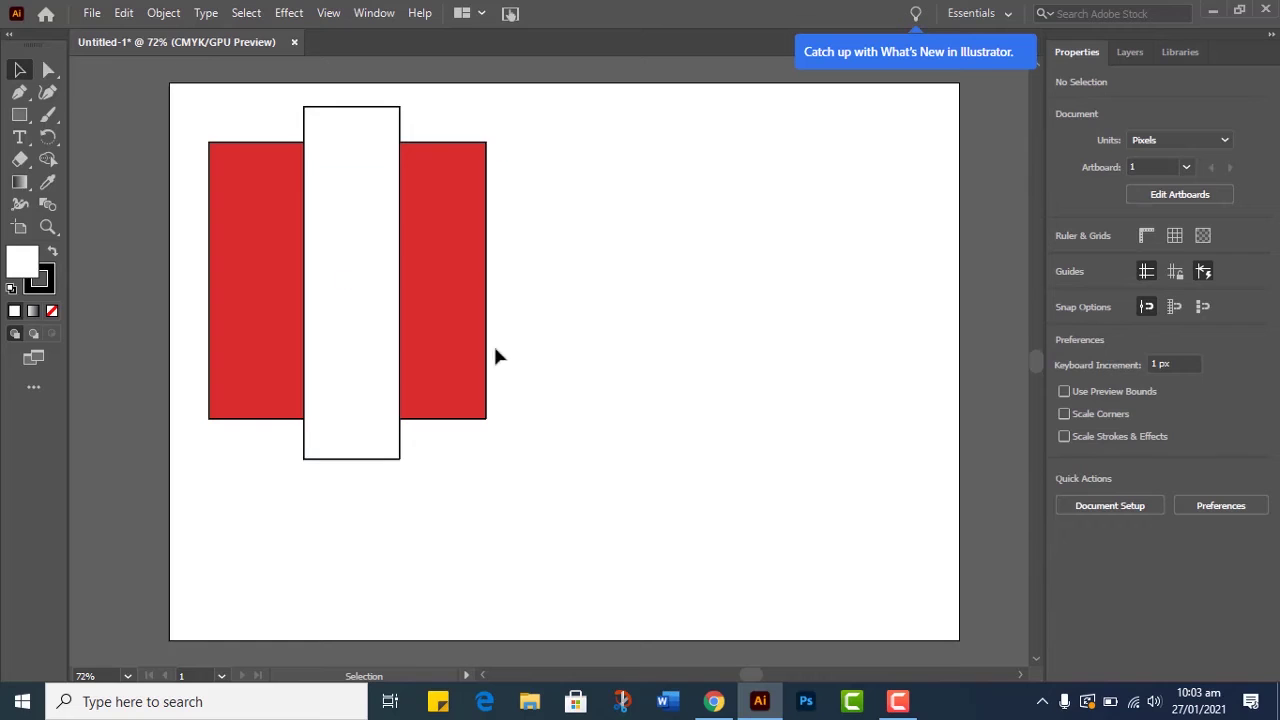
- Make a clipping mask from the white rectangle and the red square, and clear the selection
drag(186, 93, 565, 499)
right_click(360, 243)
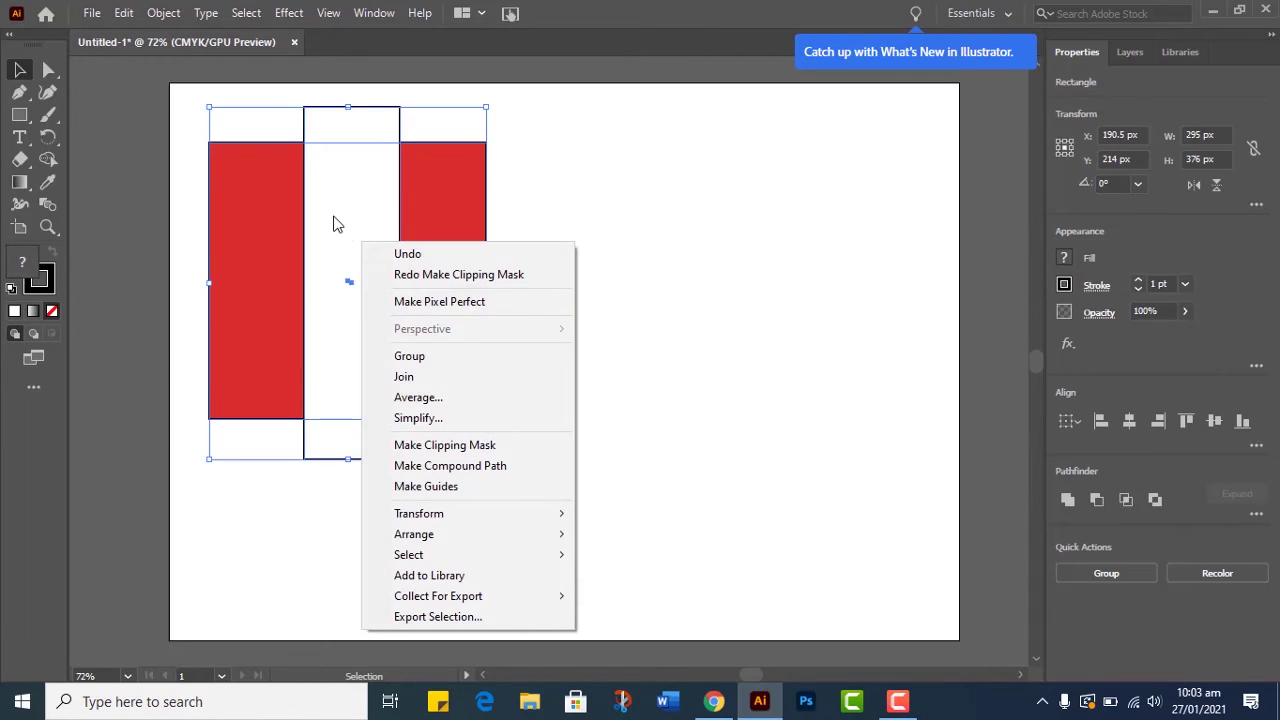
click(543, 445)
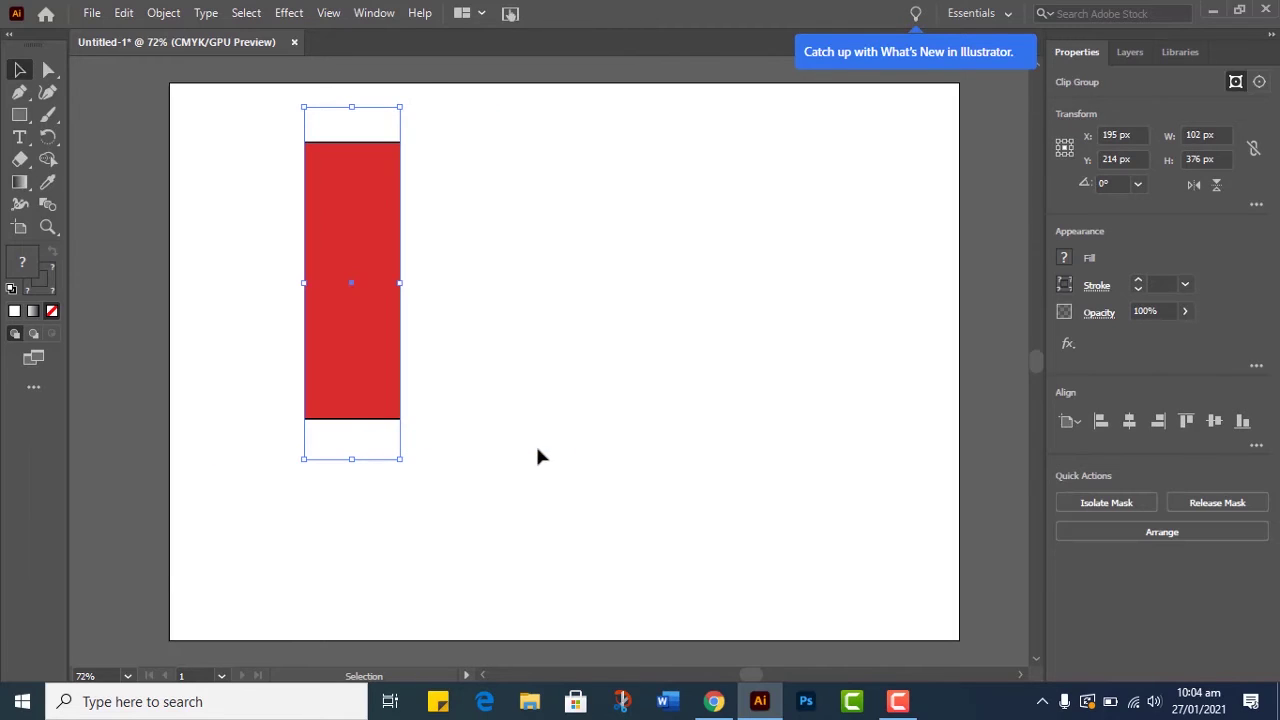
click(525, 234)
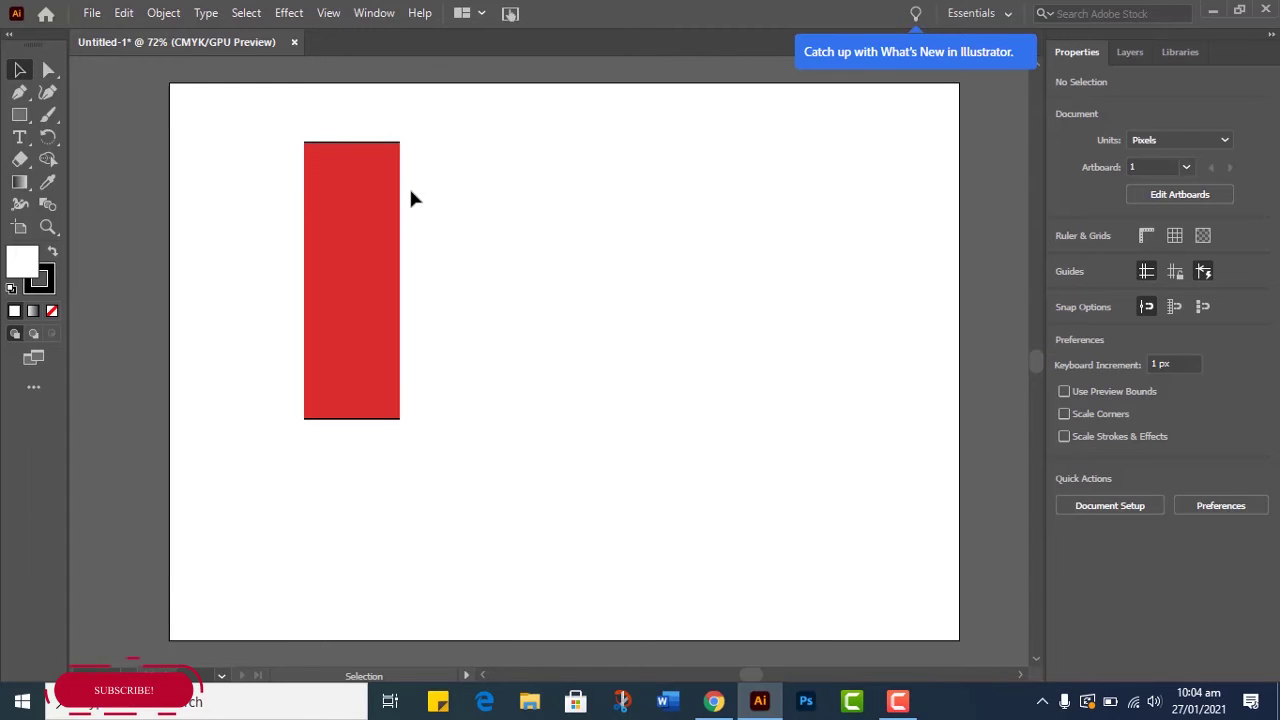
click(385, 170)
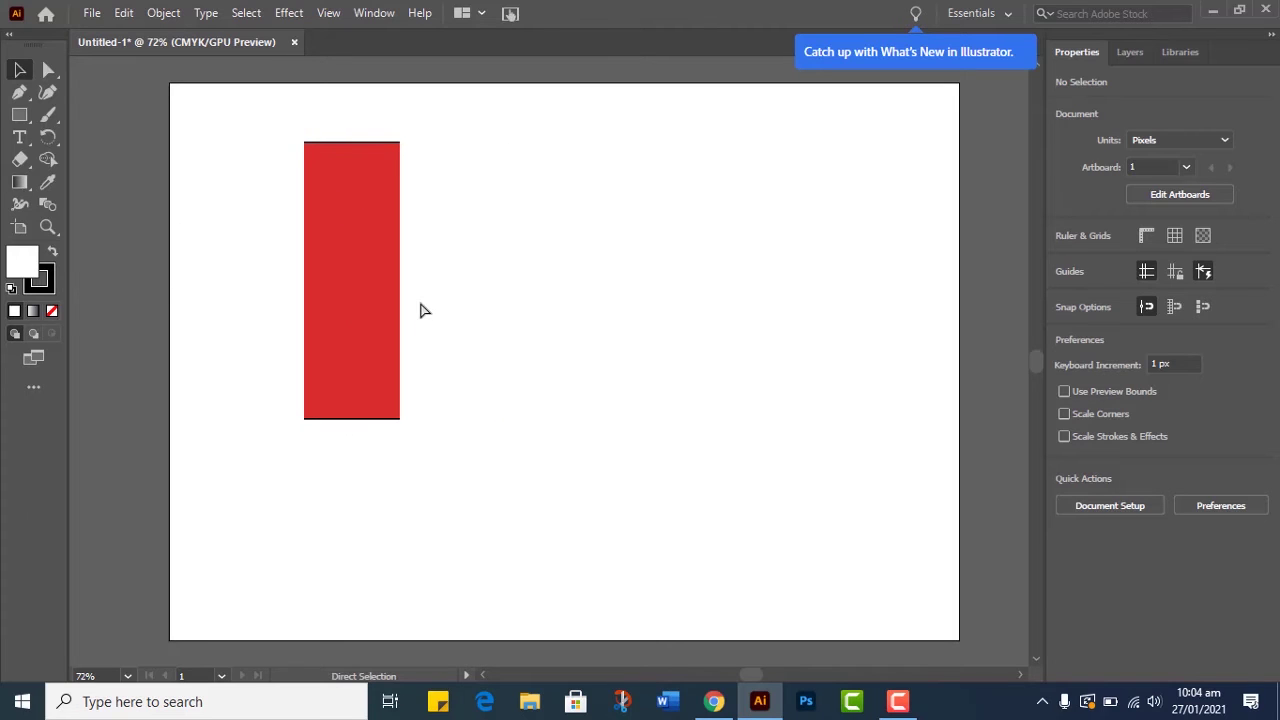
- Undo the clipping mask and the white rectangle, leaving only the red square
key(ctrl+z)
key(ctrl+z)
key(ctrl+z)
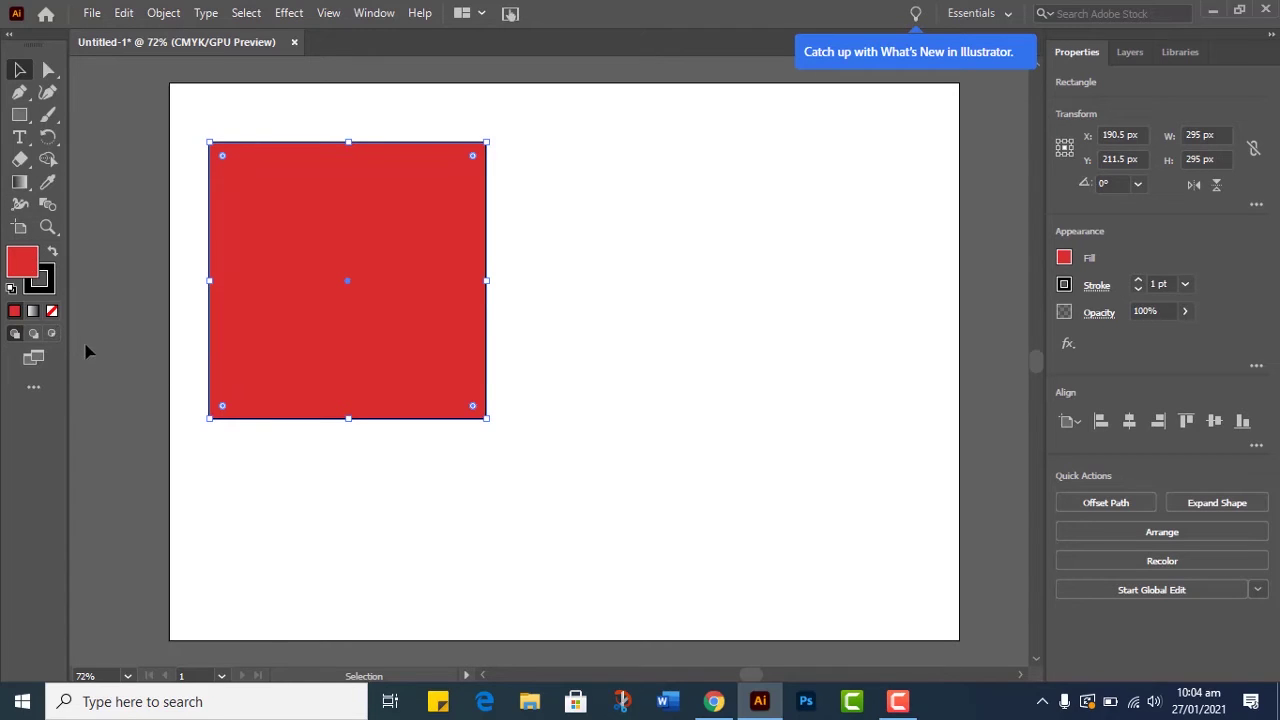
- Draw a vertical rectangle about 102 by 323 px across the red square's middle and fill it with purple C632D6
key(m)
drag(309, 129, 406, 430)
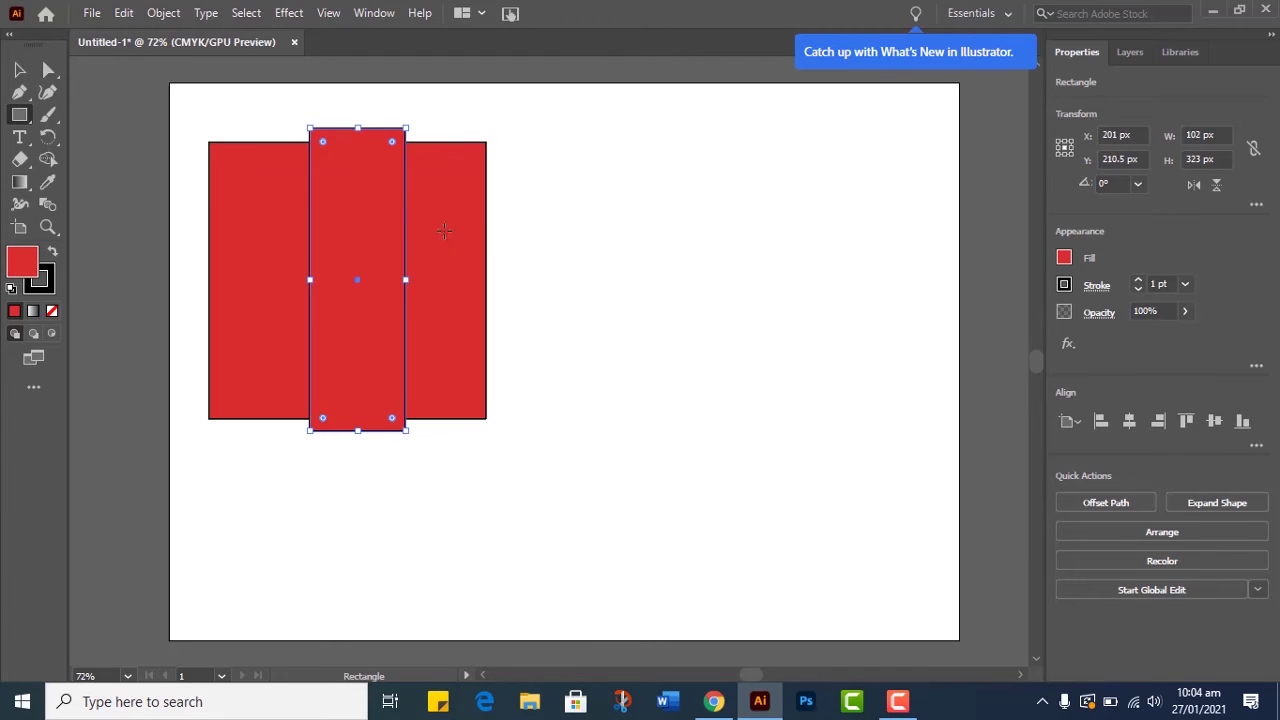
double_click(20, 268)
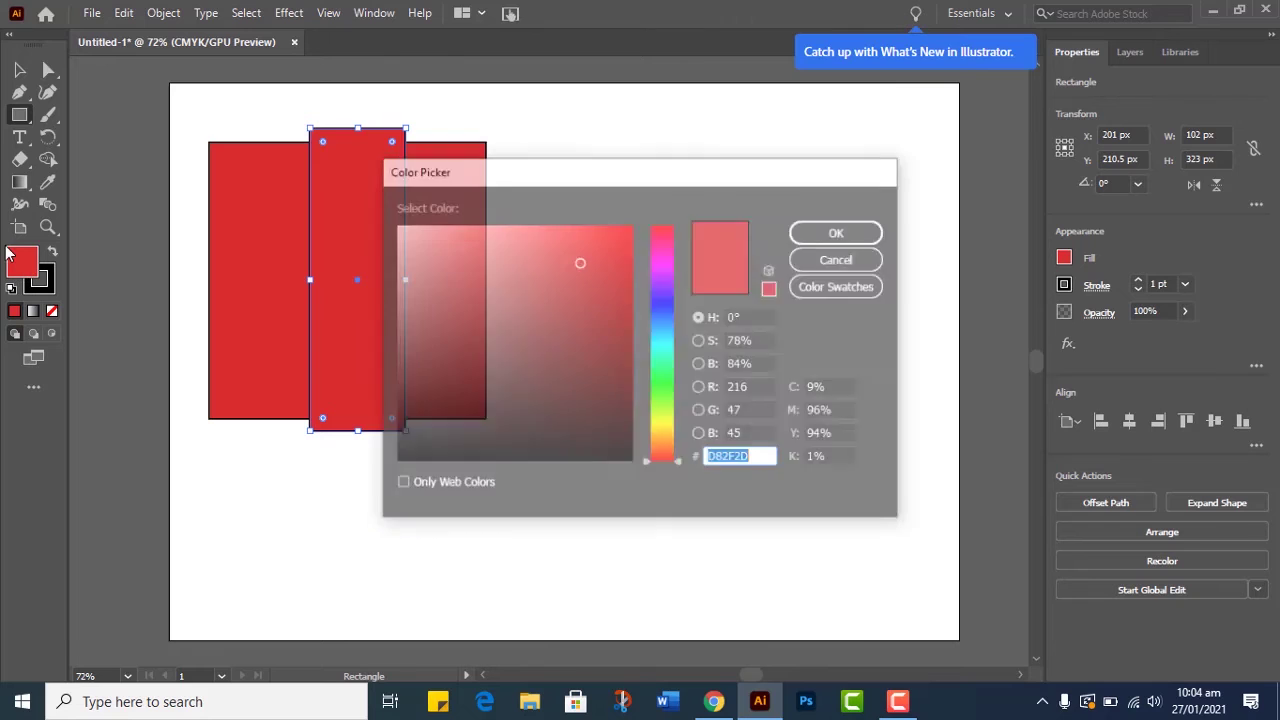
click(578, 261)
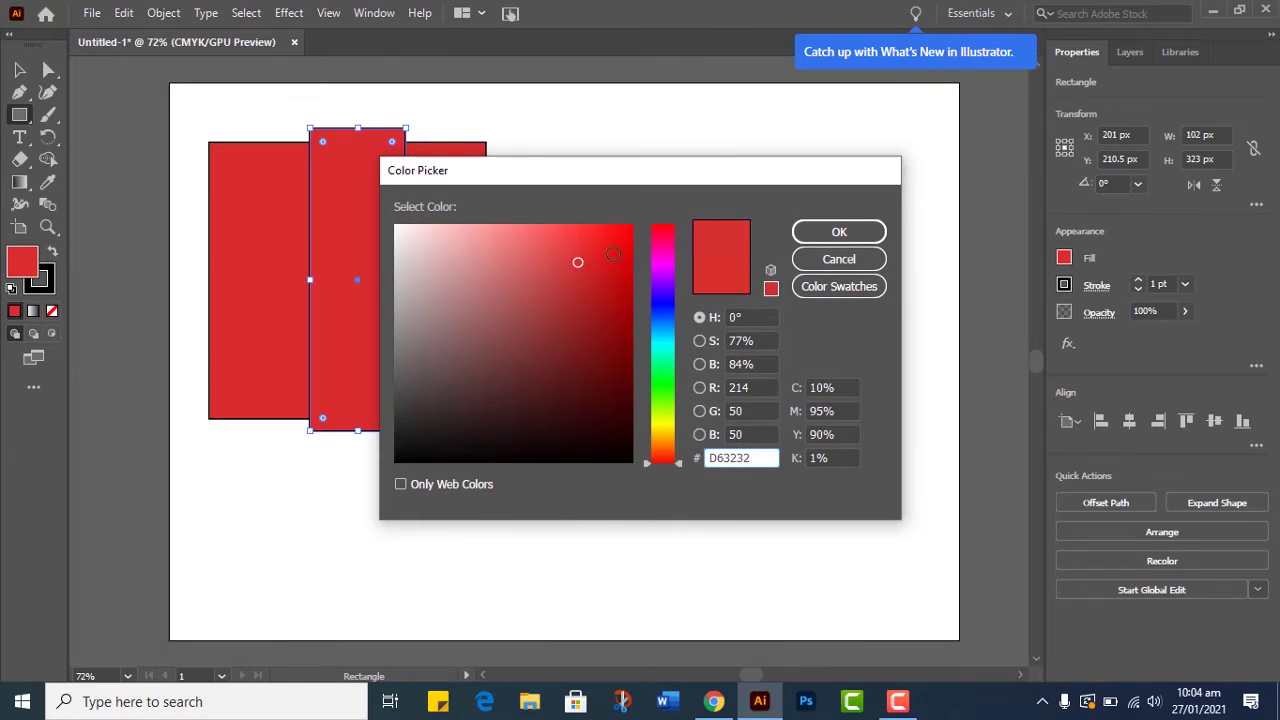
click(665, 268)
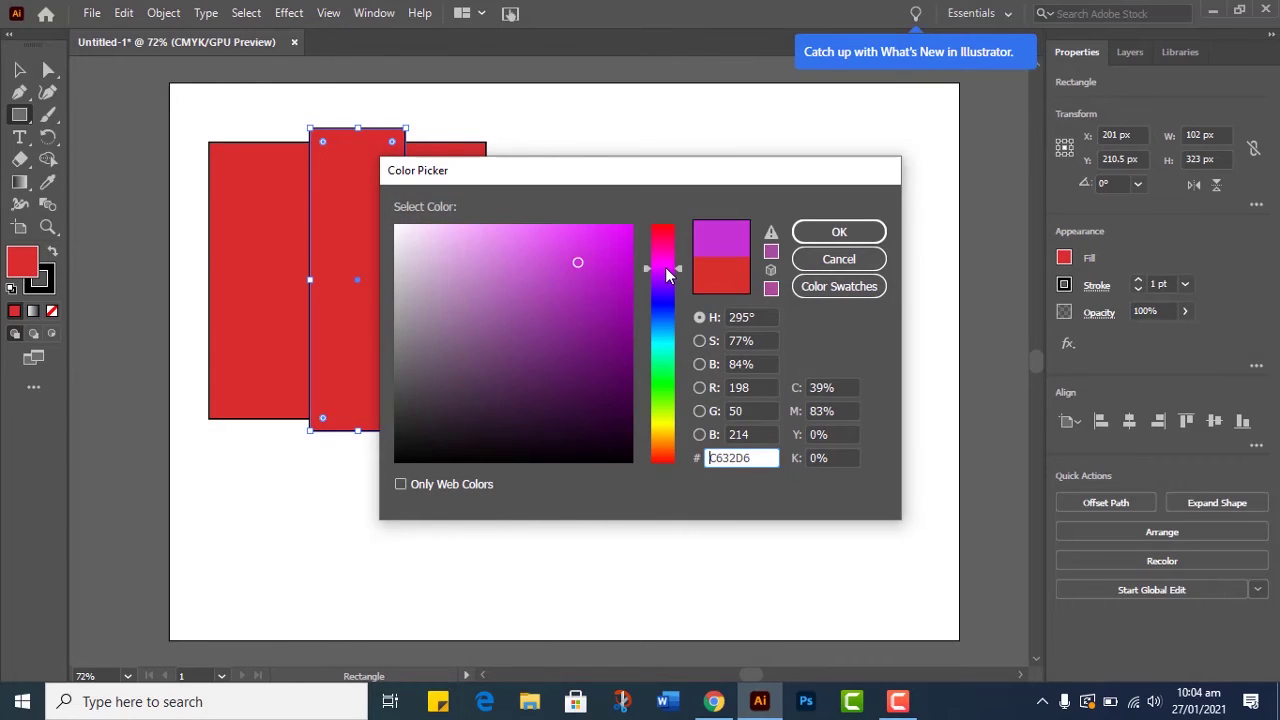
click(838, 233)
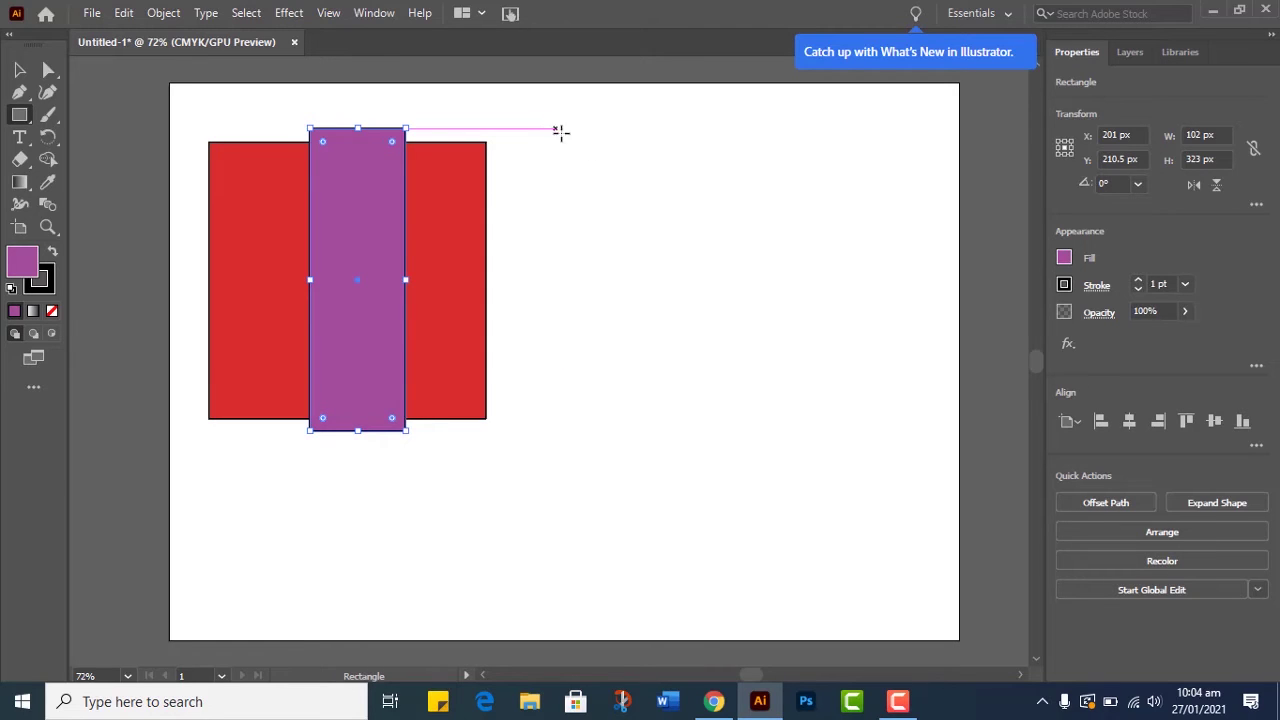
- Draw a vertical rectangle about 105 by 368 px beside the red square and give it a white-to-black linear gradient fill
drag(549, 129, 648, 473)
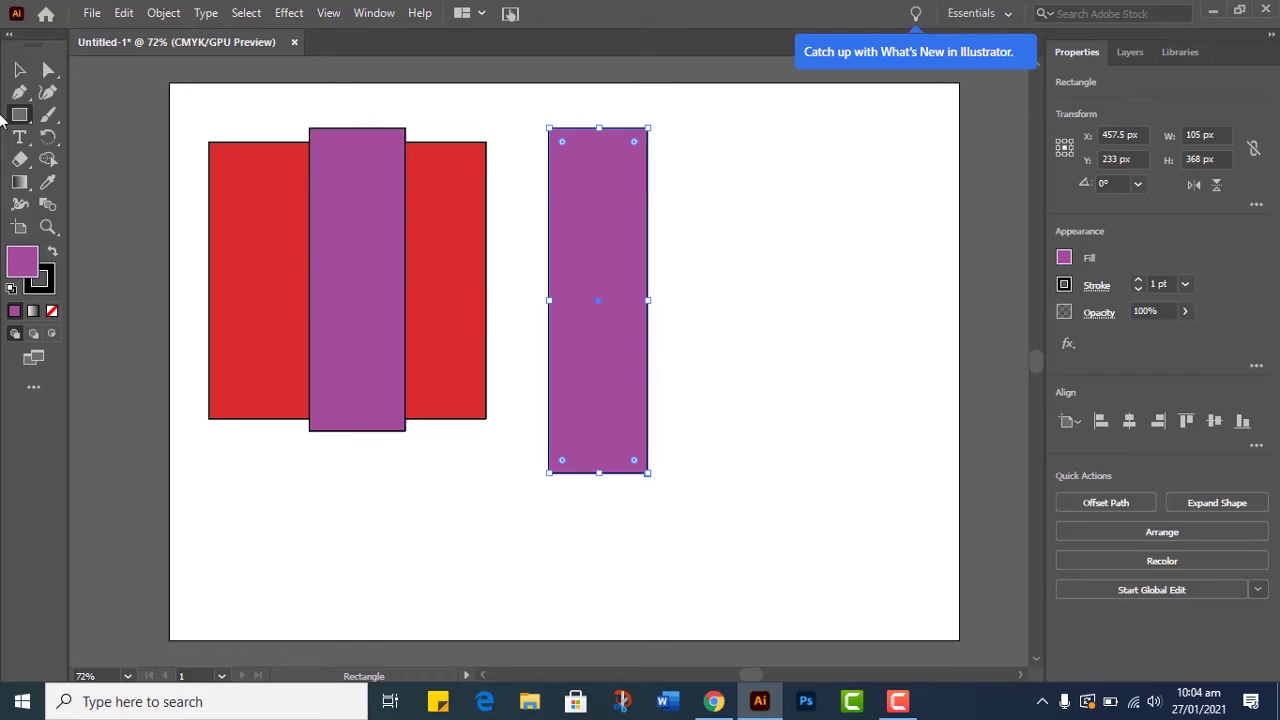
click(20, 183)
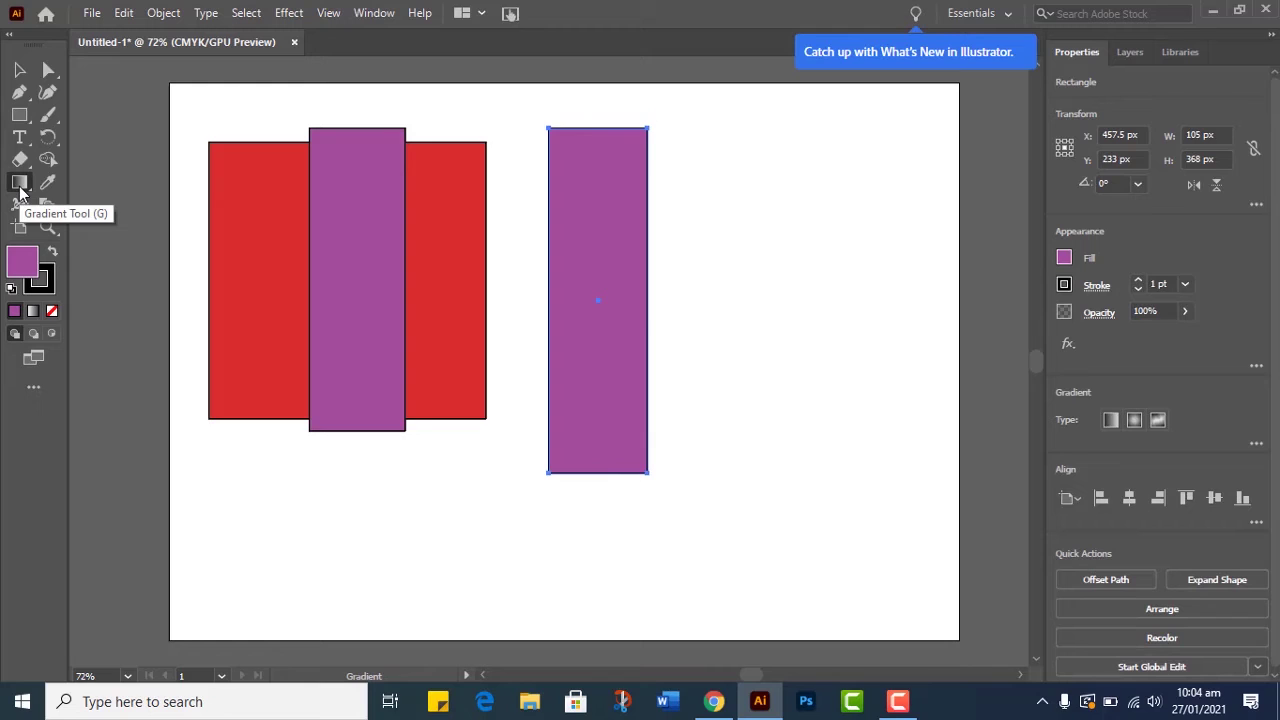
click(20, 185)
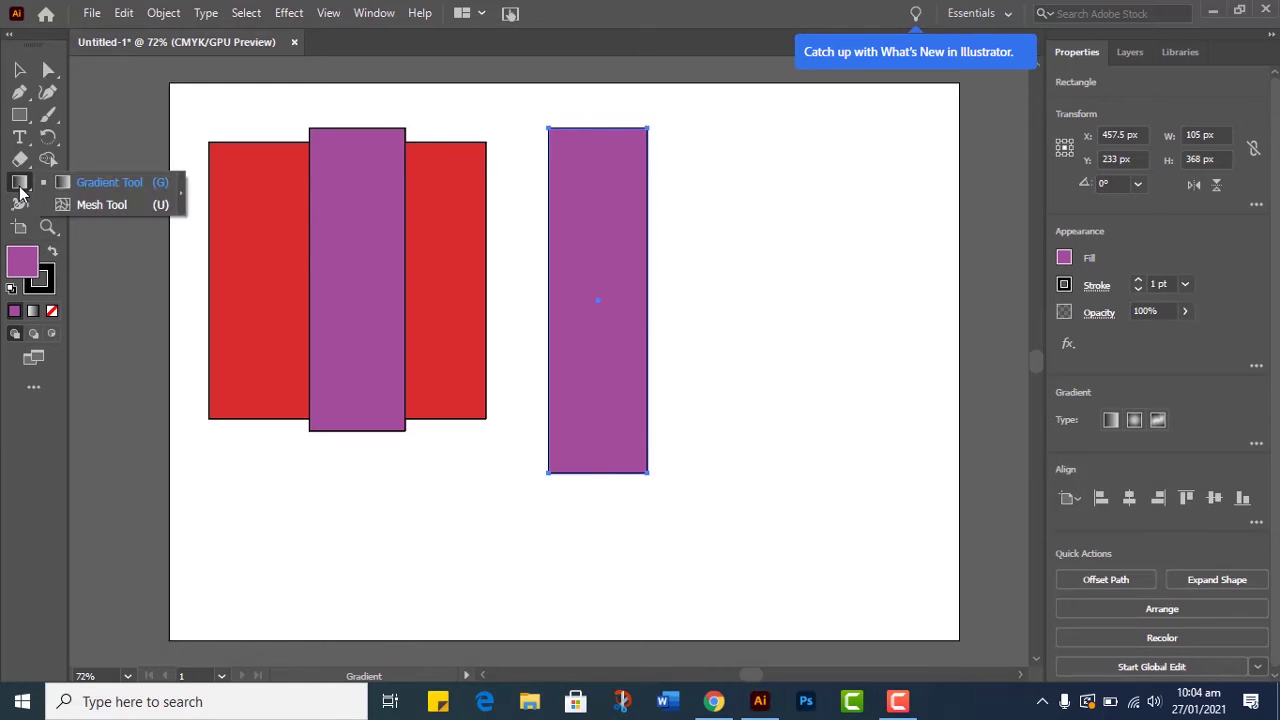
click(77, 186)
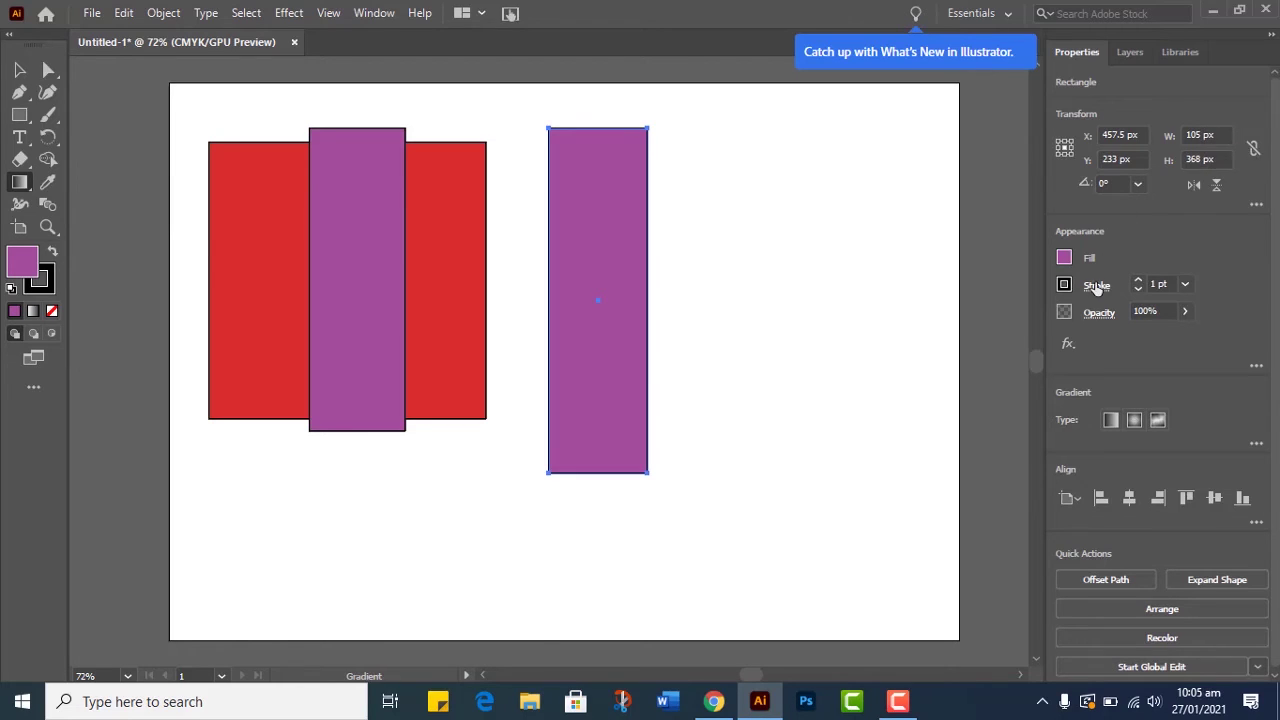
click(1112, 420)
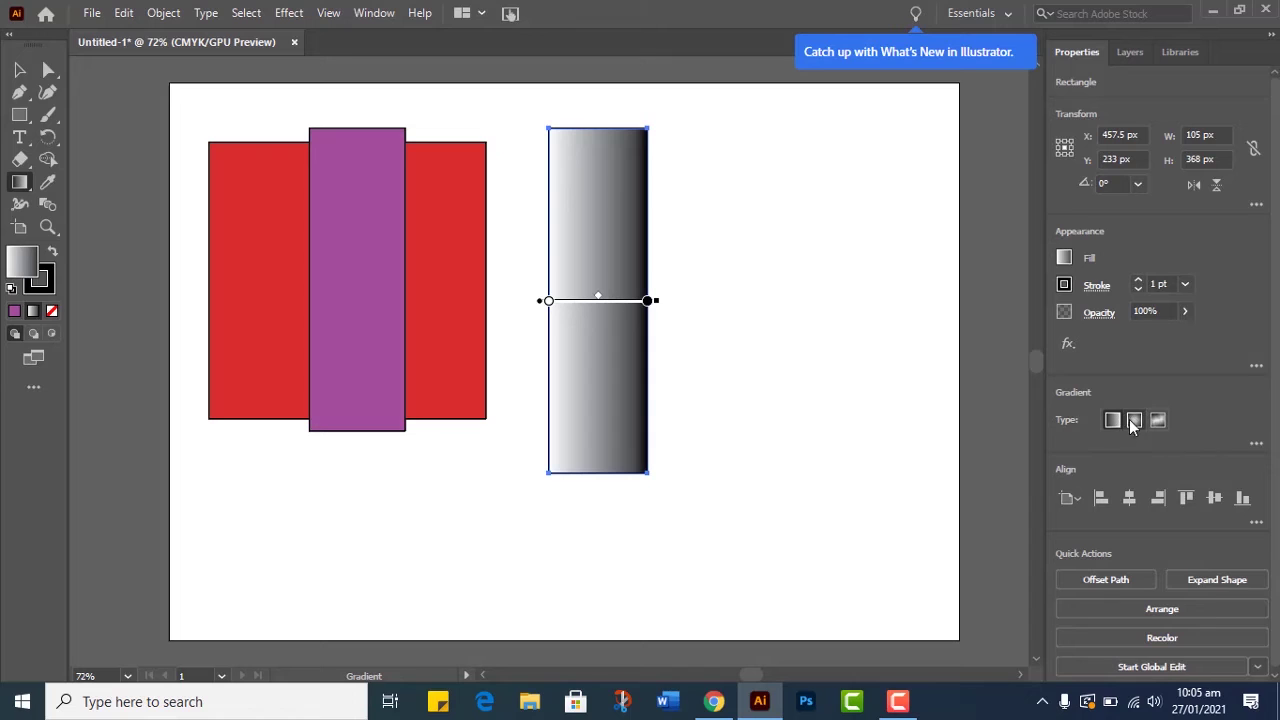
- Try the radial and freeform gradient types on the new rectangle and return to the linear gradient
click(1134, 420)
click(1158, 420)
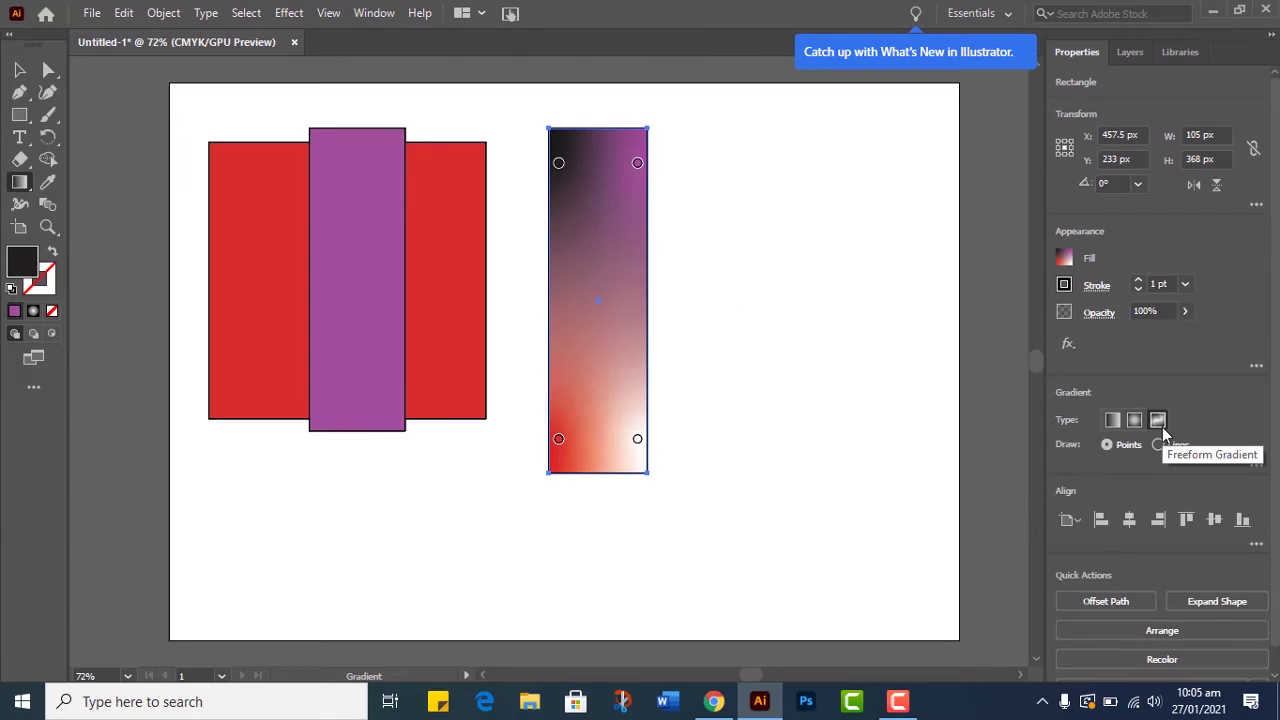
click(1110, 422)
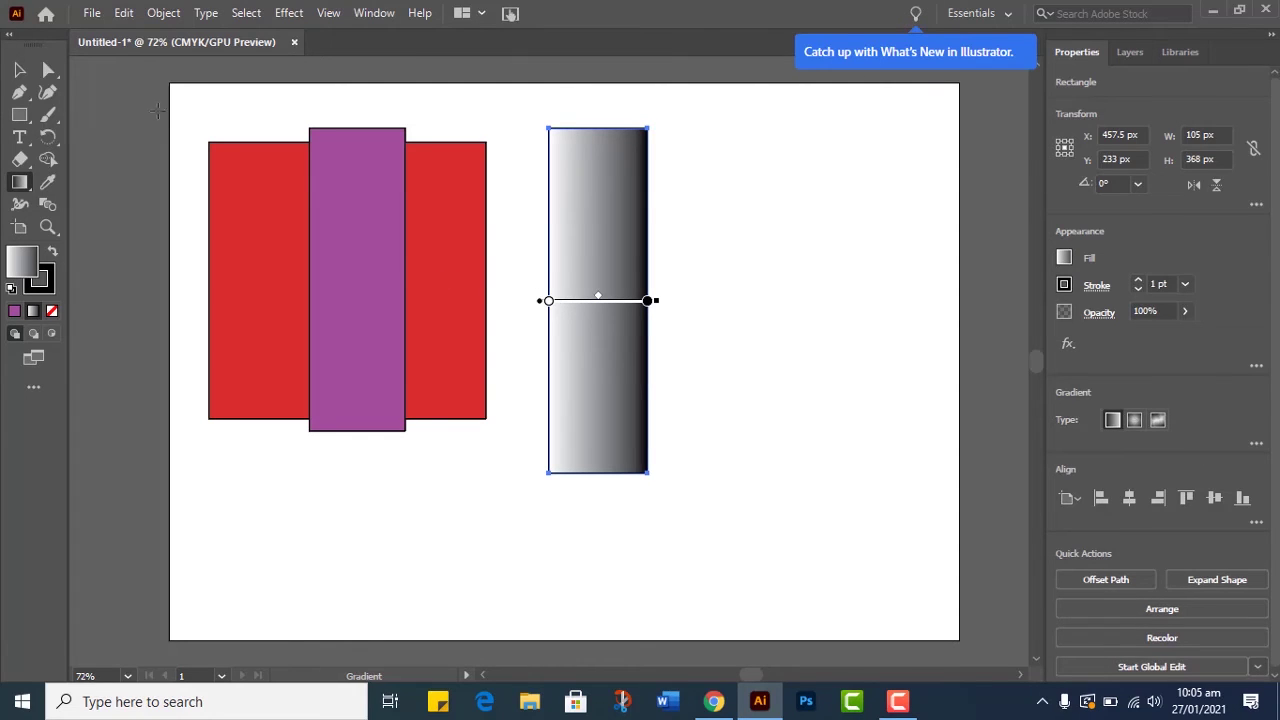
- Move the purple rectangle off the red square and stack the gradient rectangle on top of it, aligning their upper-left corners
click(19, 114)
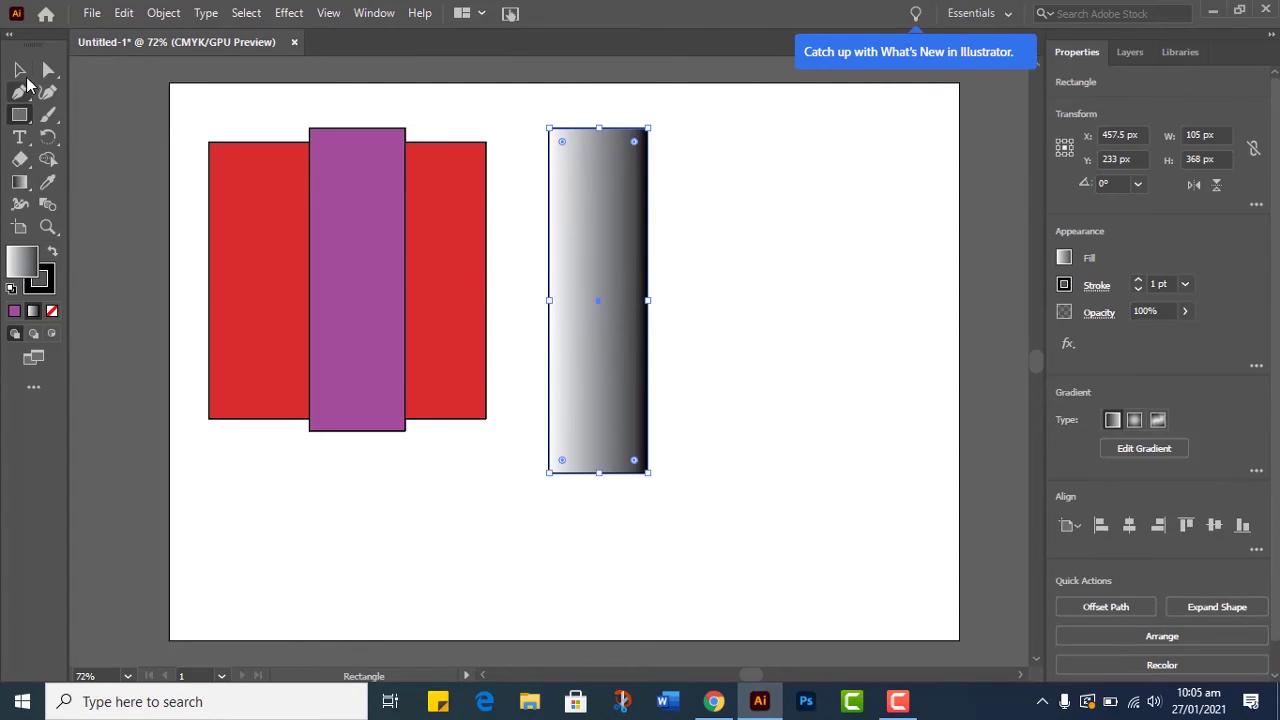
click(20, 71)
drag(614, 285, 778, 330)
drag(346, 251, 606, 287)
drag(714, 271, 611, 263)
- Try a clipping mask on the stacked purple and gradient rectangles and undo it
drag(662, 334, 677, 414)
right_click(661, 396)
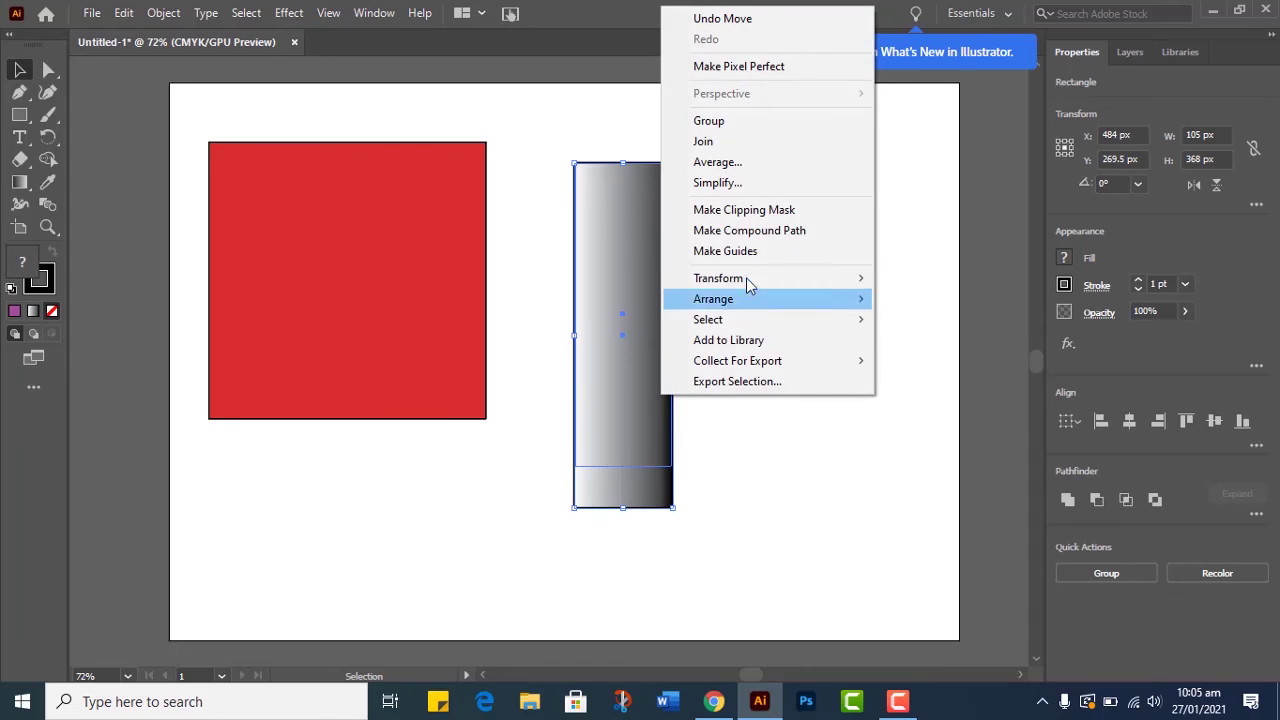
click(766, 210)
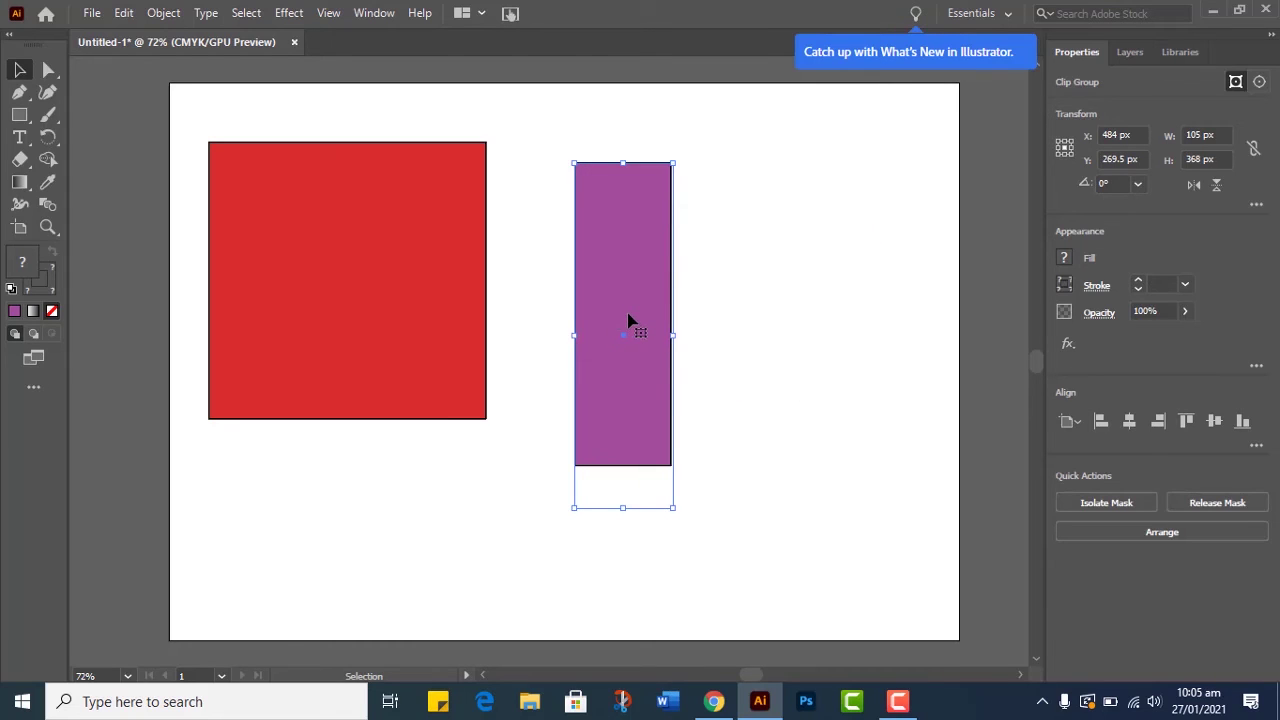
key(ctrl+z)
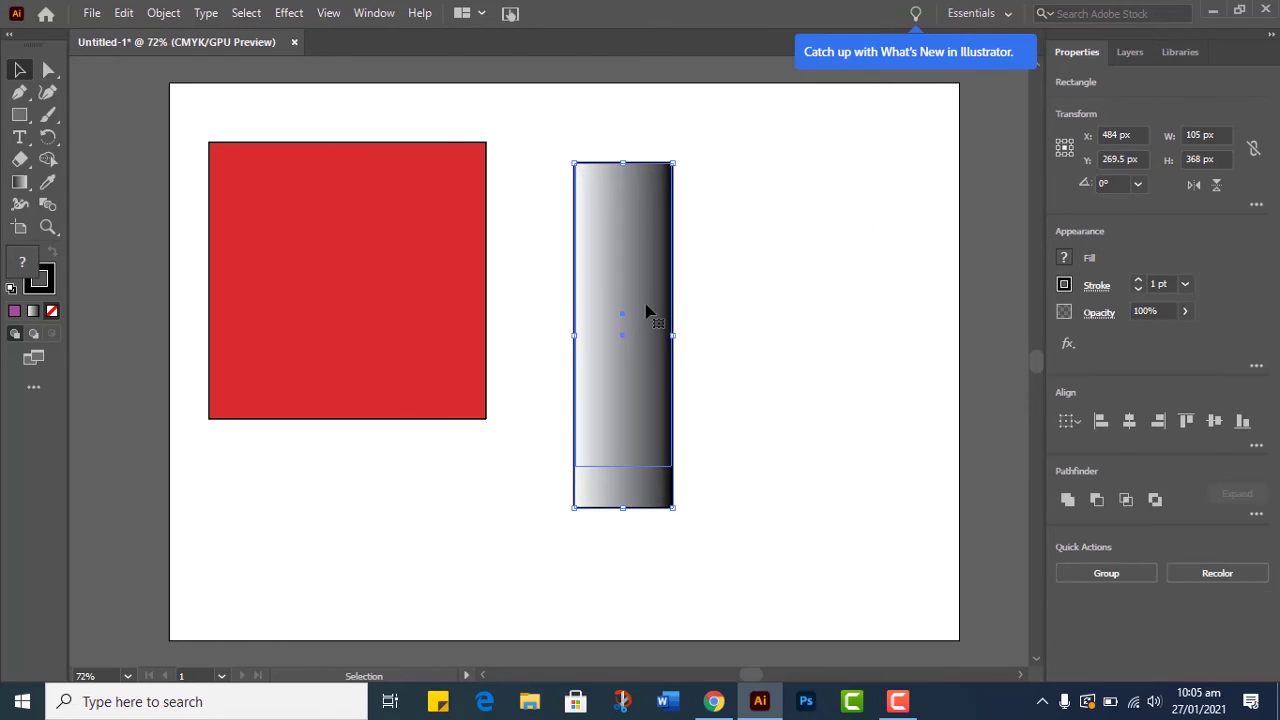
- Try shifting the stacked rectangles farther from the square, and undo these moves and the gradient rectangle's stacking move
drag(644, 310, 792, 314)
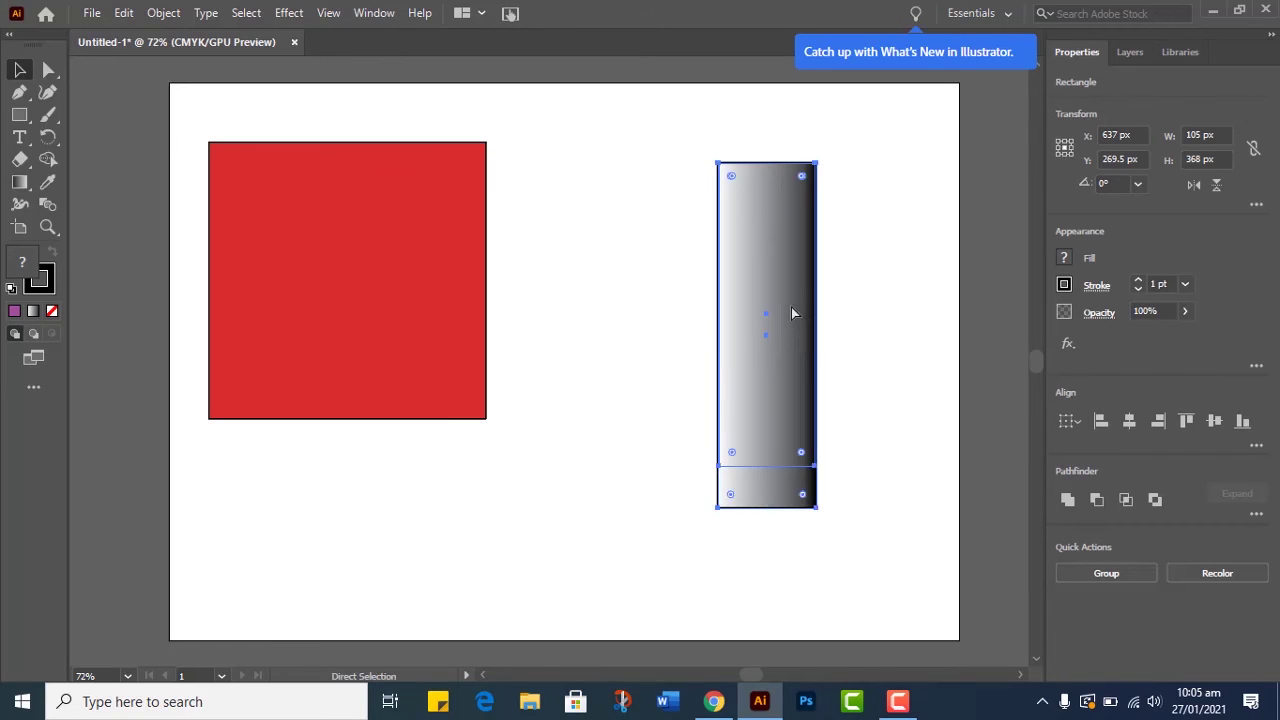
key(ctrl+z)
drag(645, 298, 778, 303)
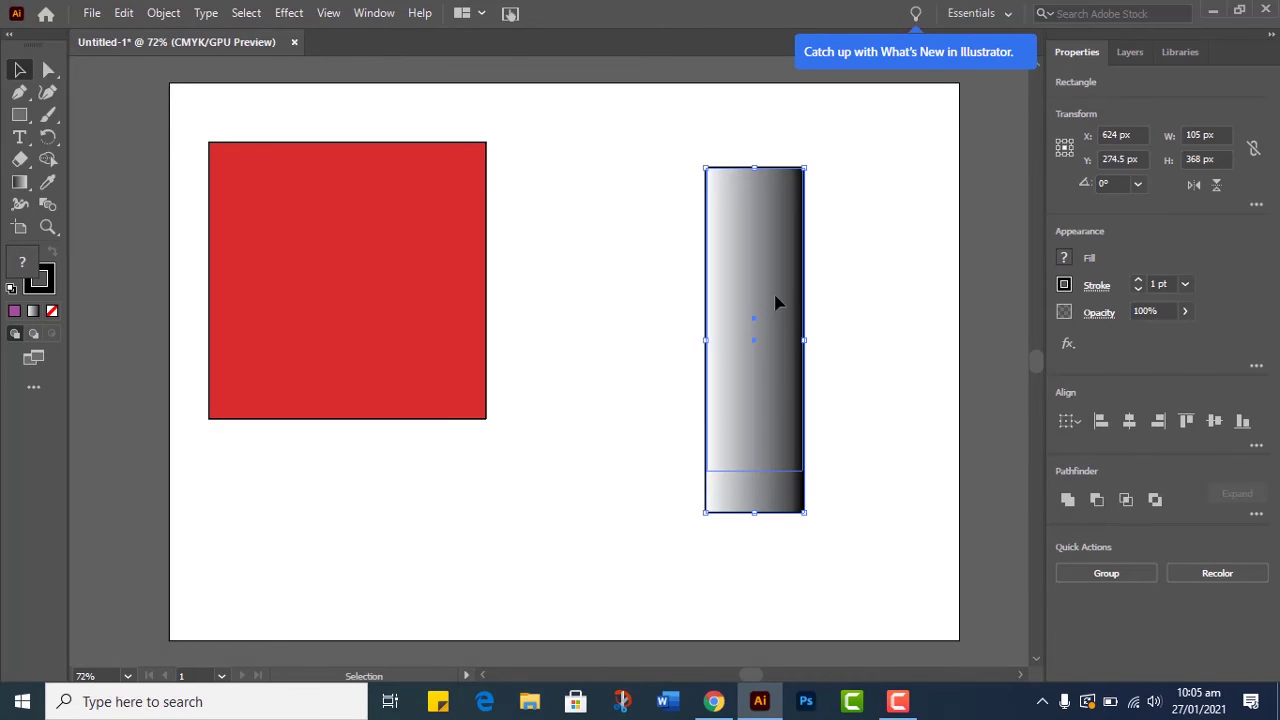
key(ctrl+z)
key(ctrl+z)
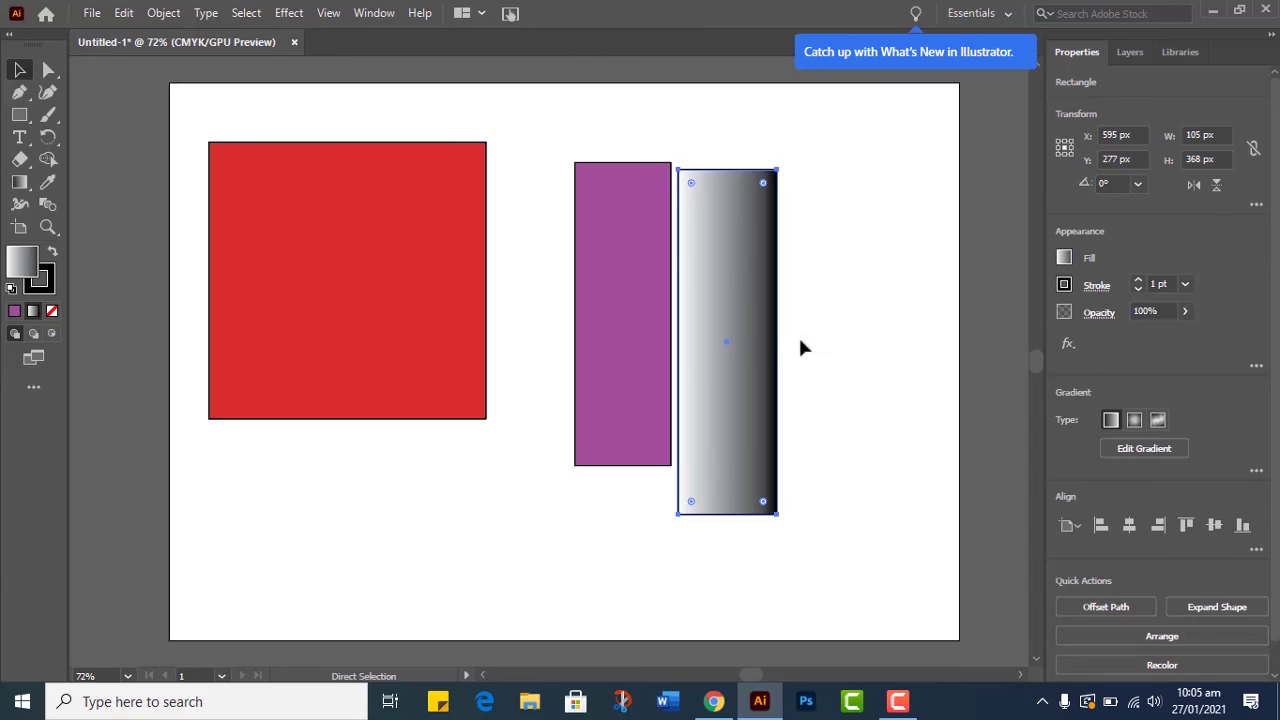
- Try sliding the purple rectangle behind the gradient rectangle and undo the move
drag(667, 363, 743, 363)
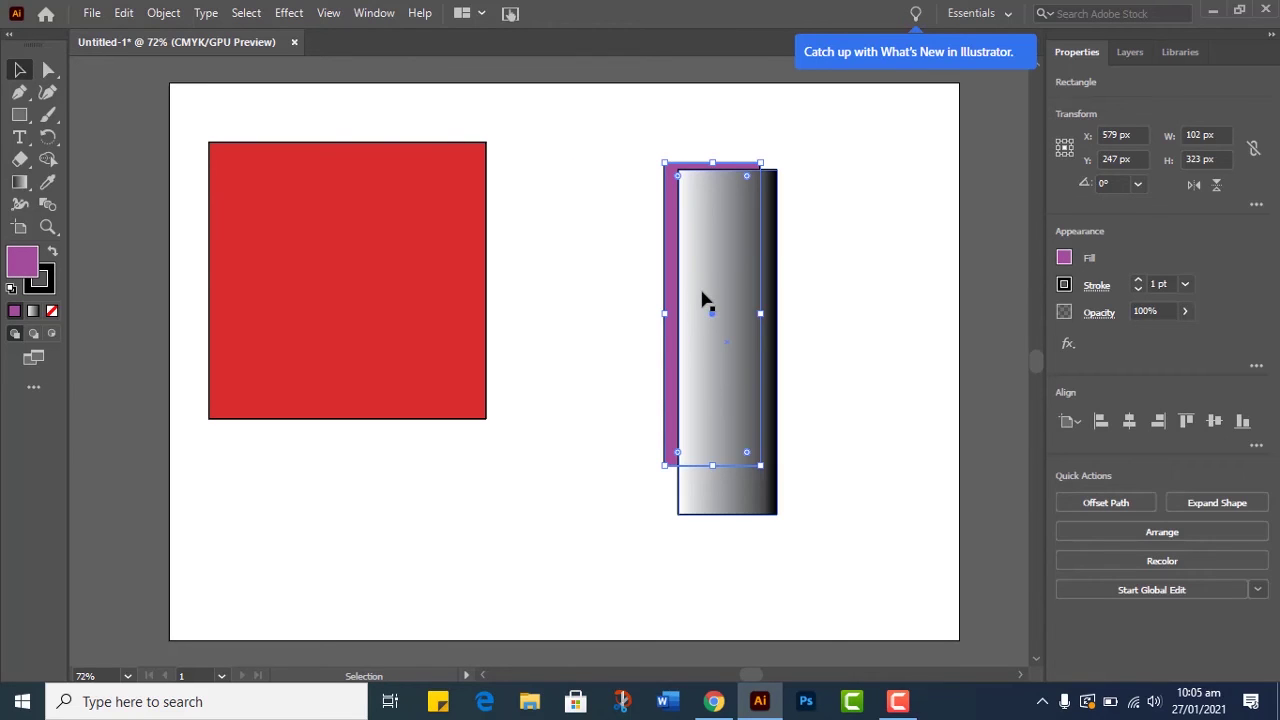
key(a)
key(ctrl+z)
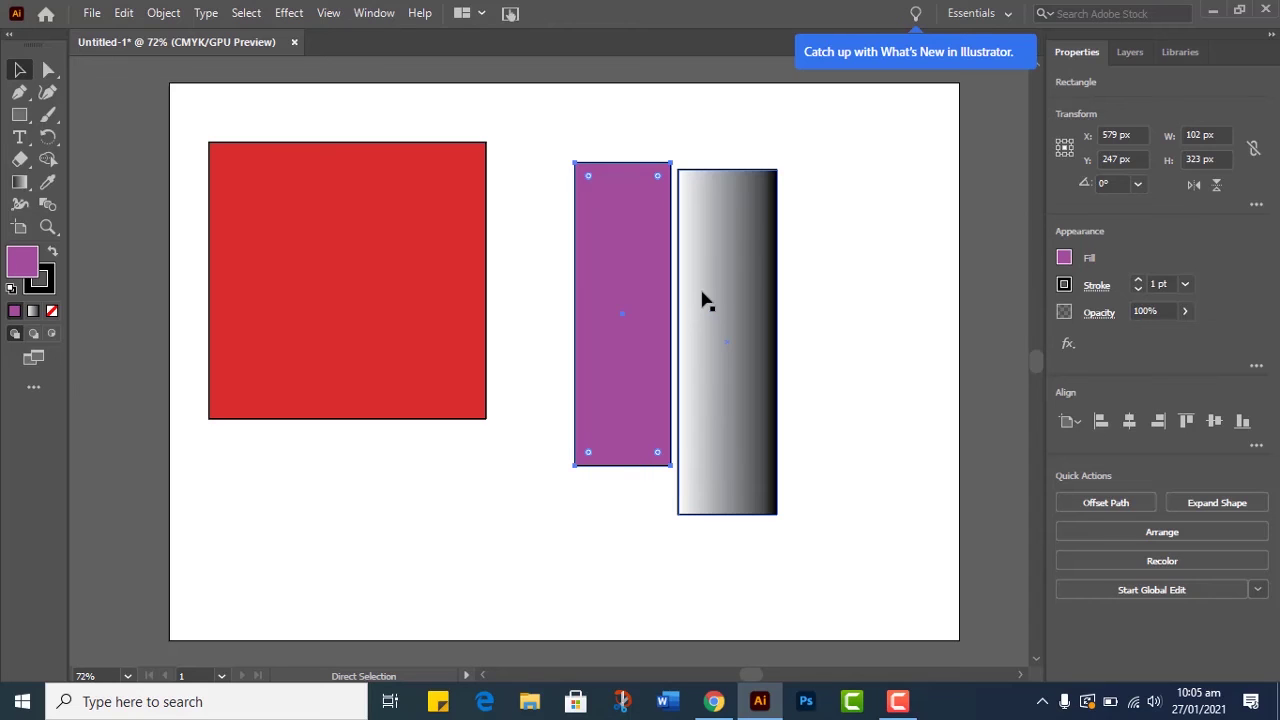
key(v)
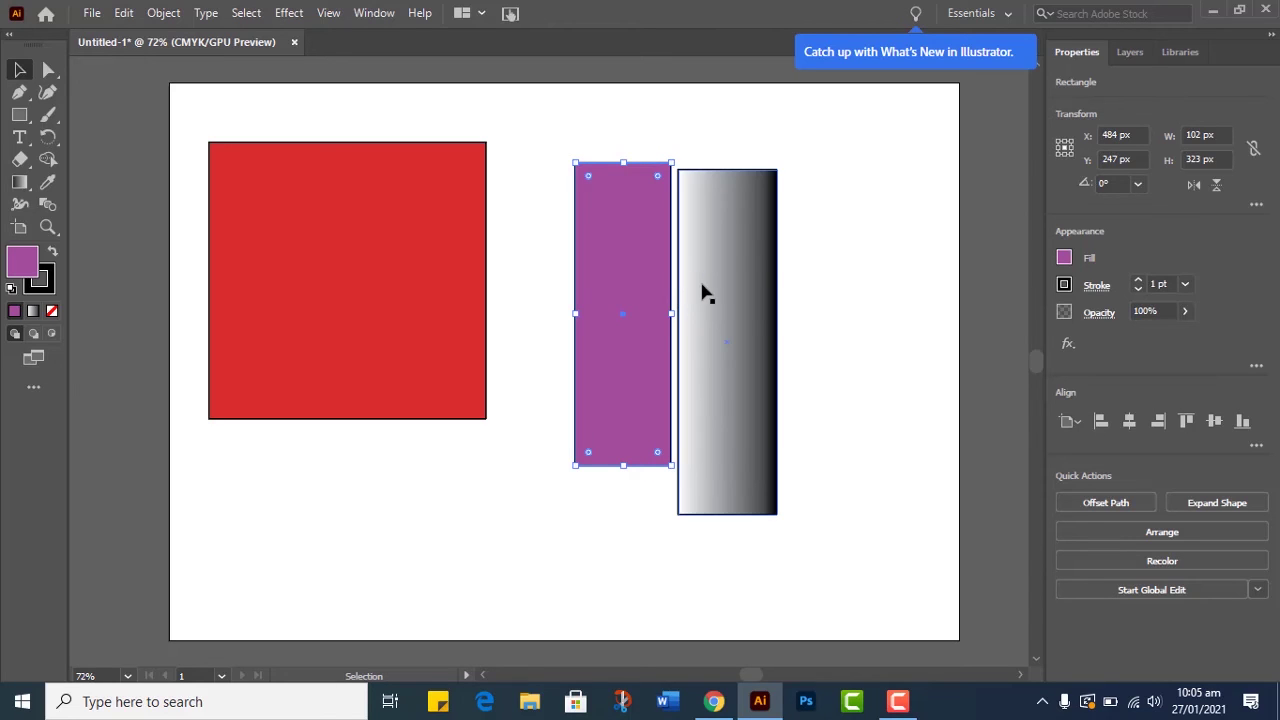
- Move the gradient rectangle onto the purple rectangle so their upper-left corners align, and clear the selection
drag(704, 288, 597, 283)
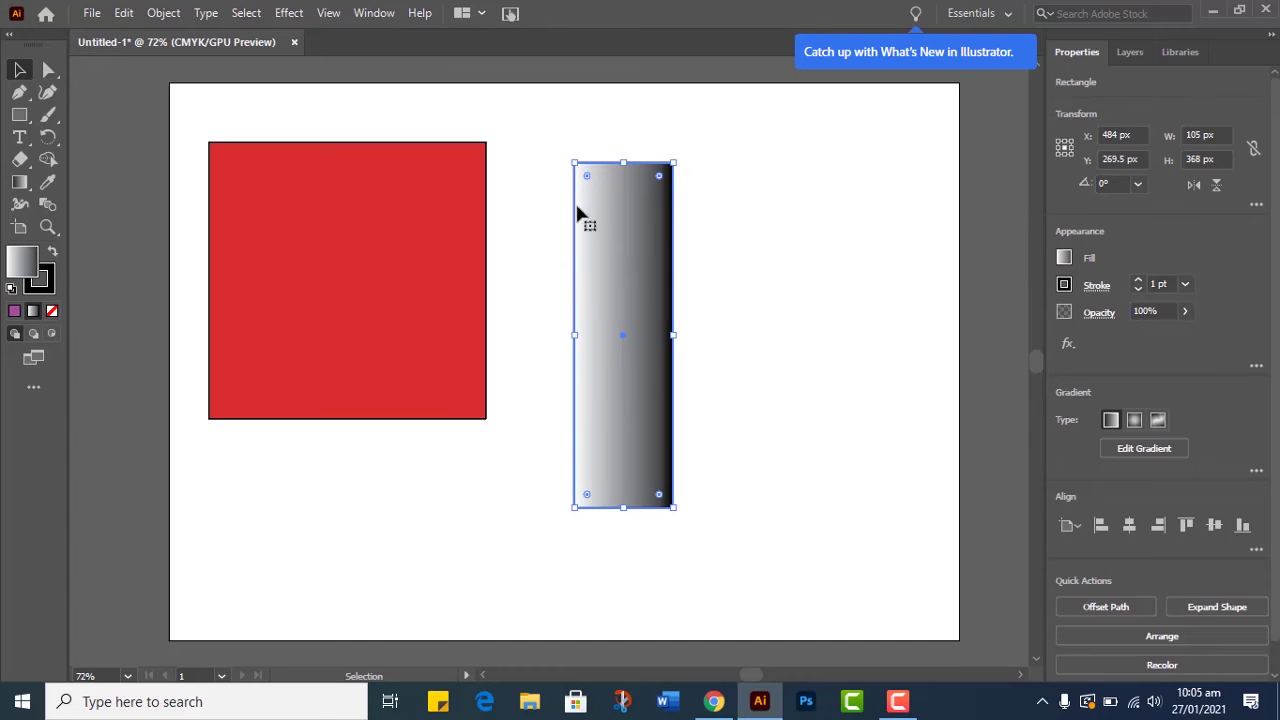
drag(552, 145, 688, 286)
right_click(646, 377)
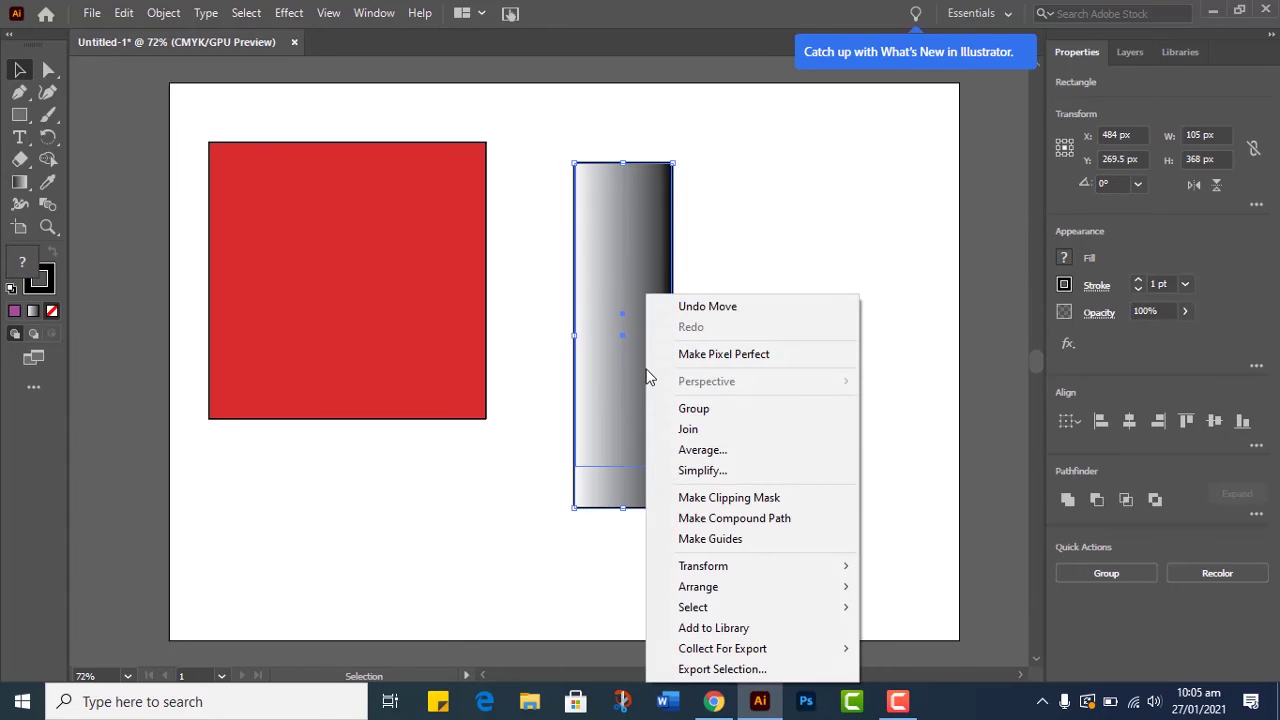
click(913, 375)
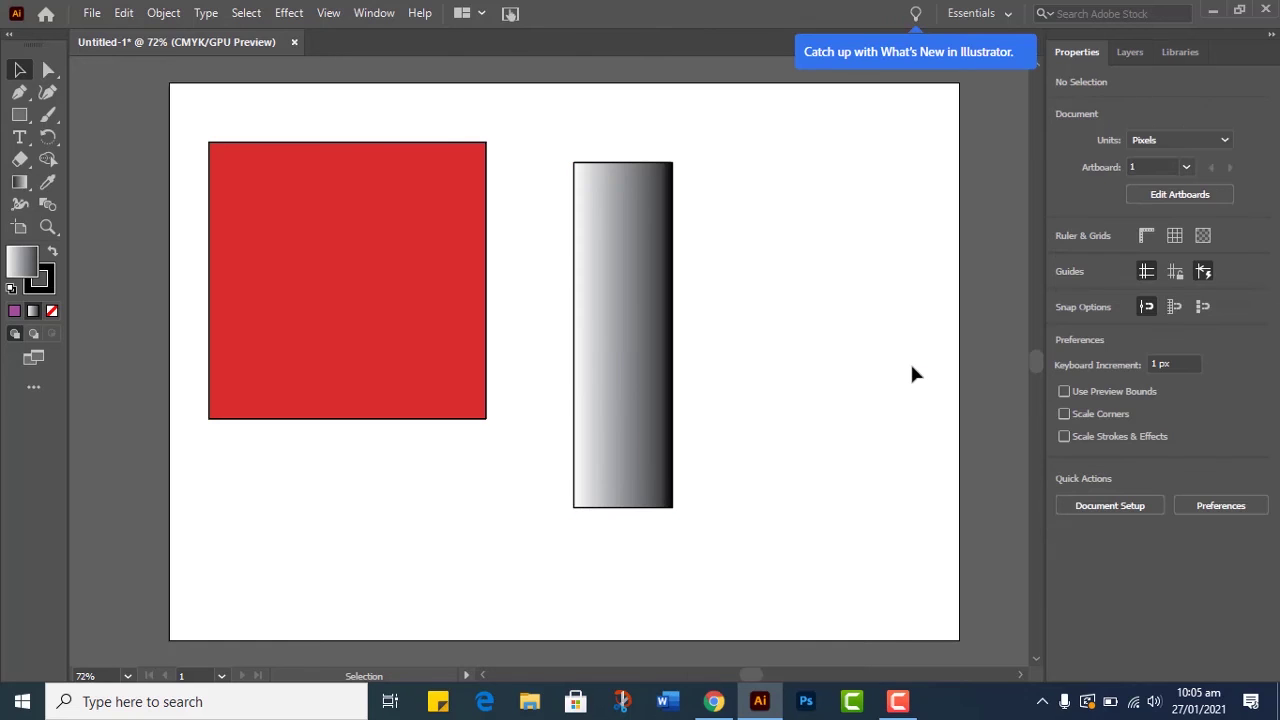
- Make an opacity mask from the stacked rectangles so the gradient fades the purple rectangle
drag(762, 469, 773, 494)
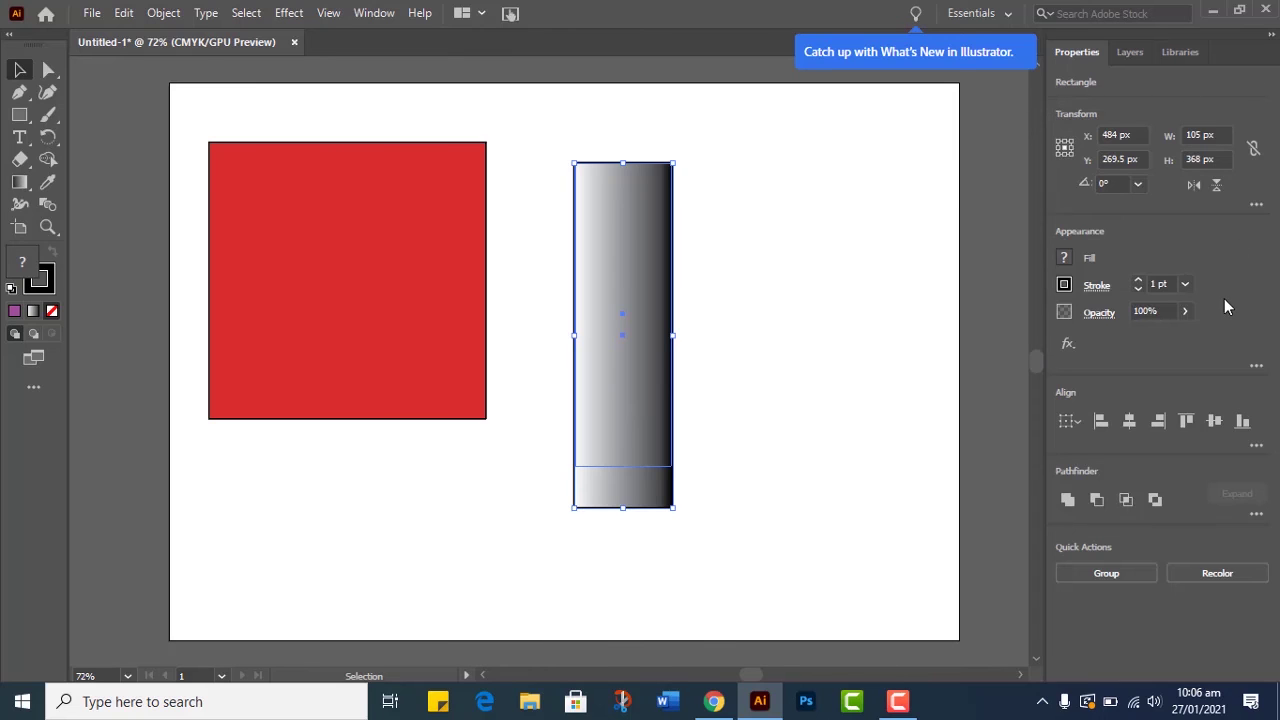
click(368, 13)
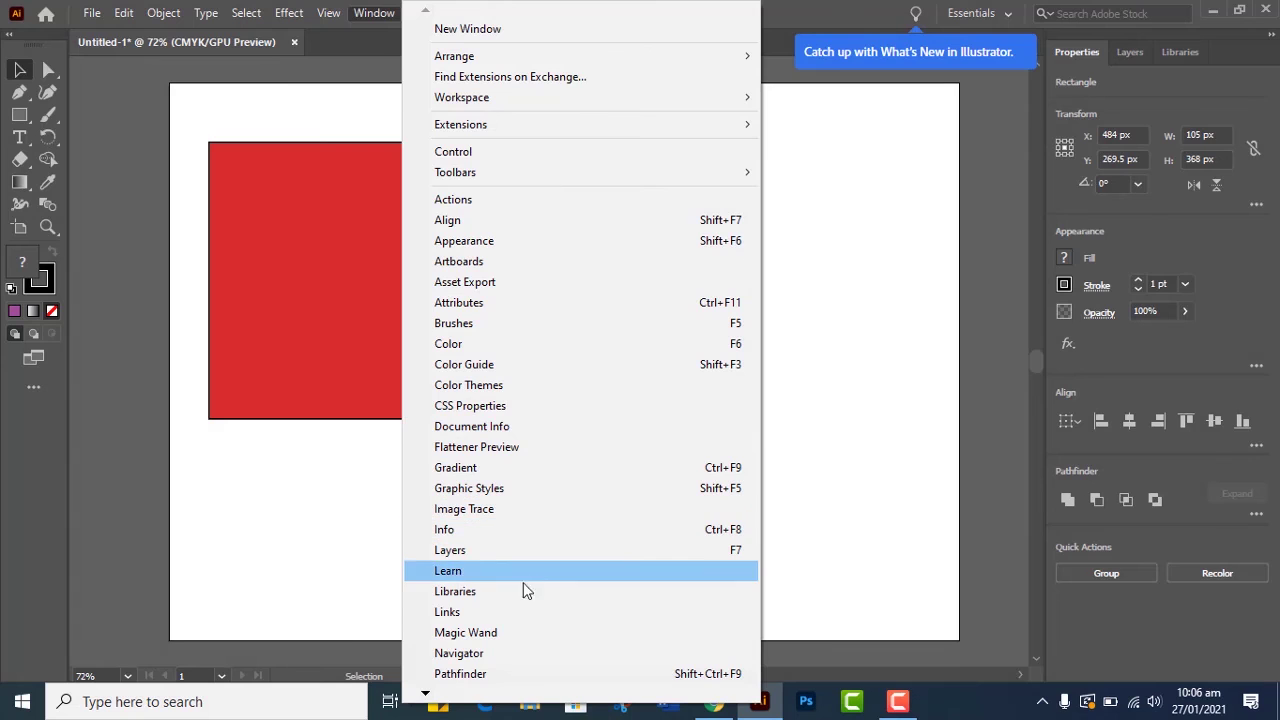
mouse_move(455, 698)
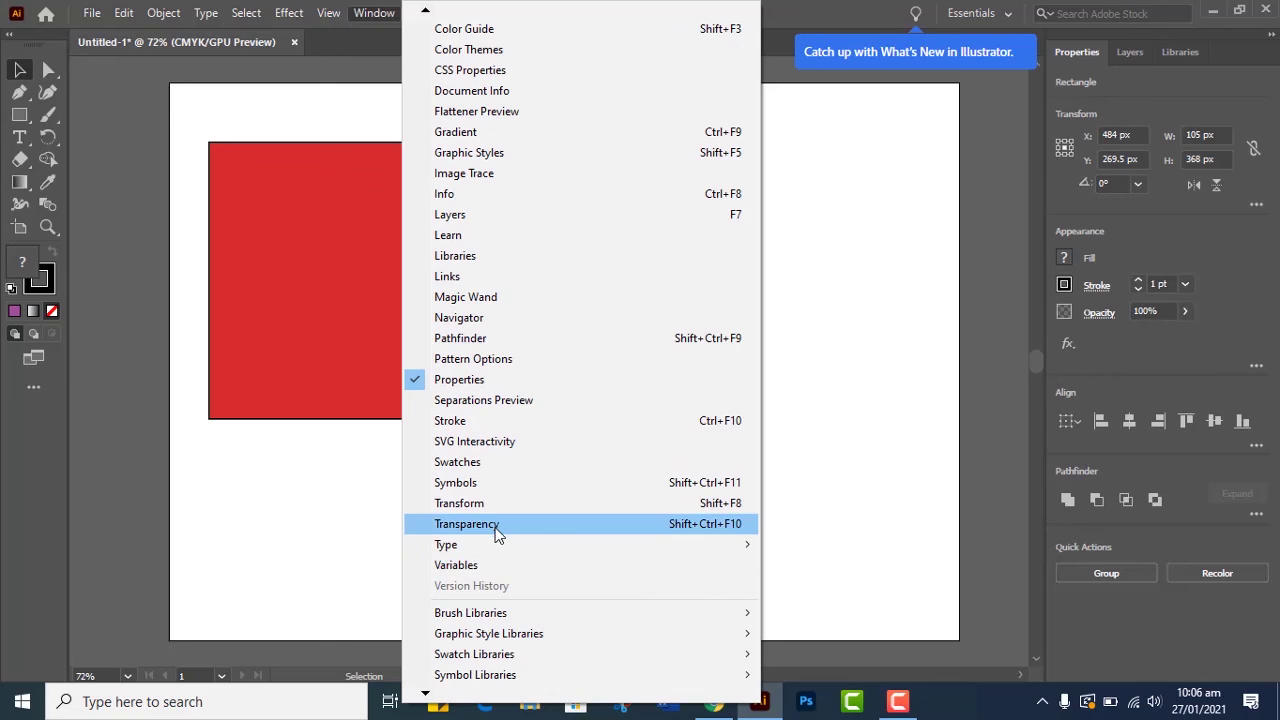
click(497, 524)
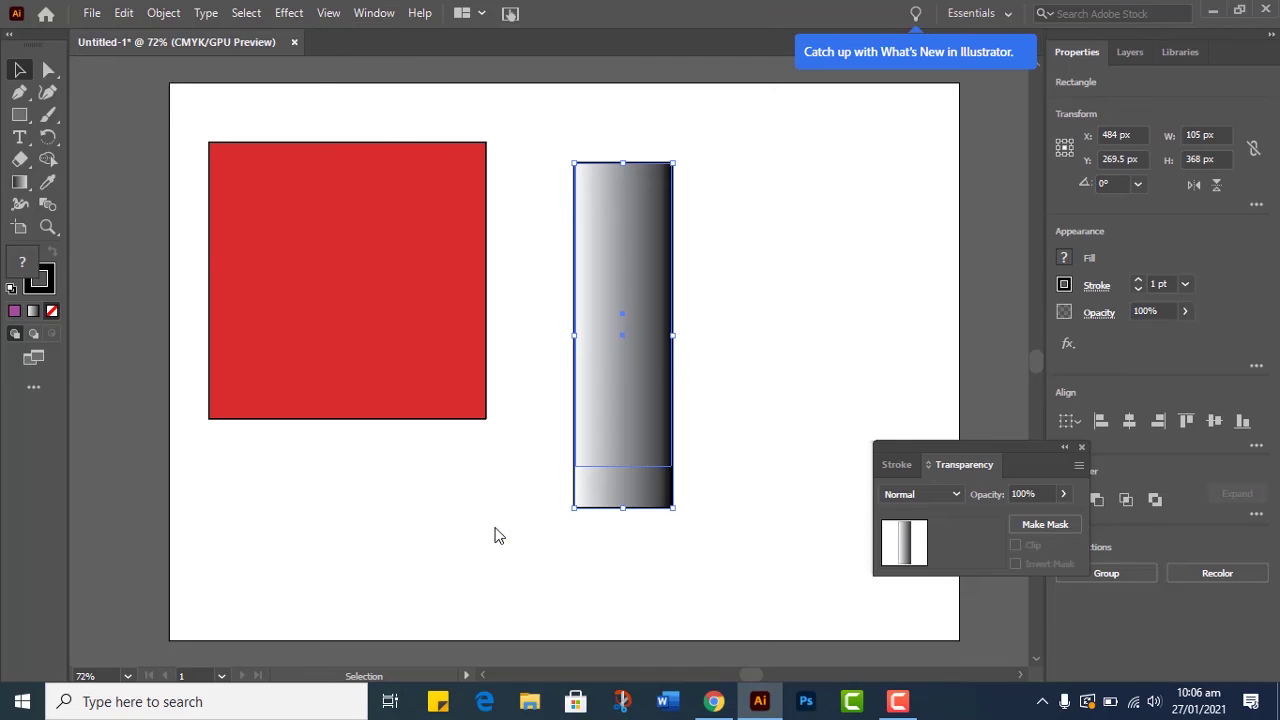
click(1042, 525)
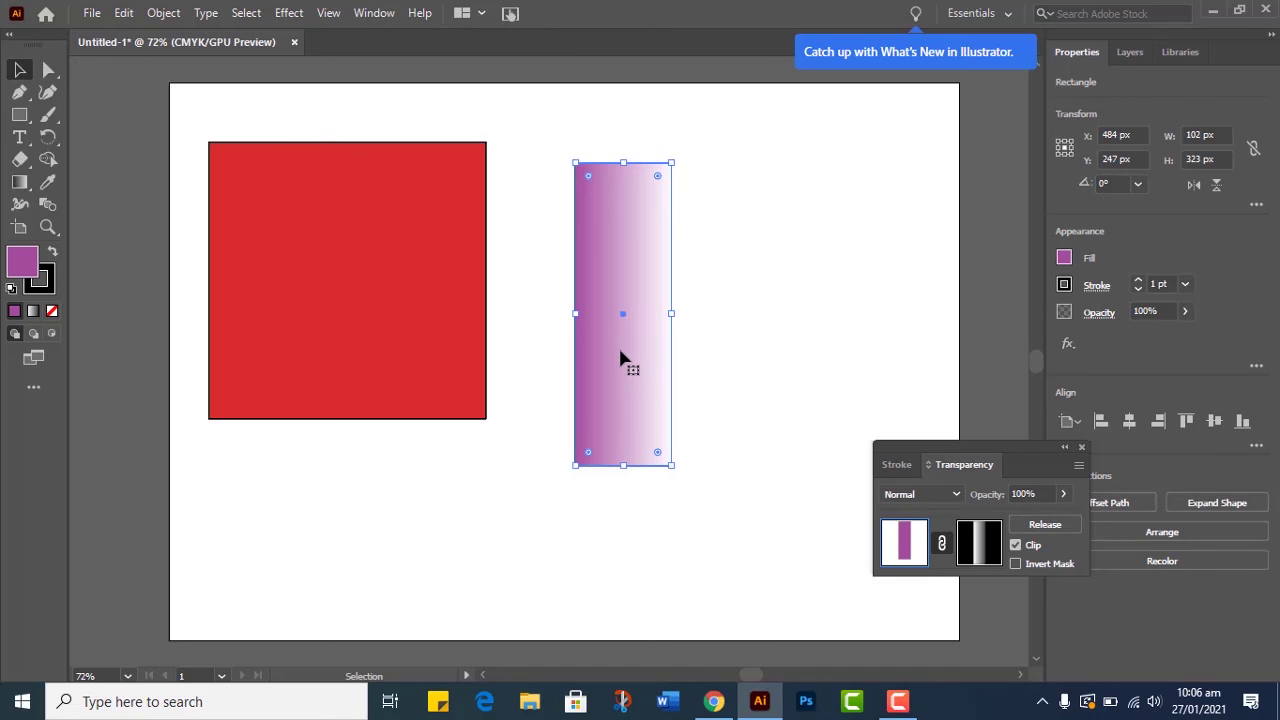
- Place the masked purple rectangle over the middle of the red square, nudge it slightly downward, and clear the selection
drag(634, 370, 362, 342)
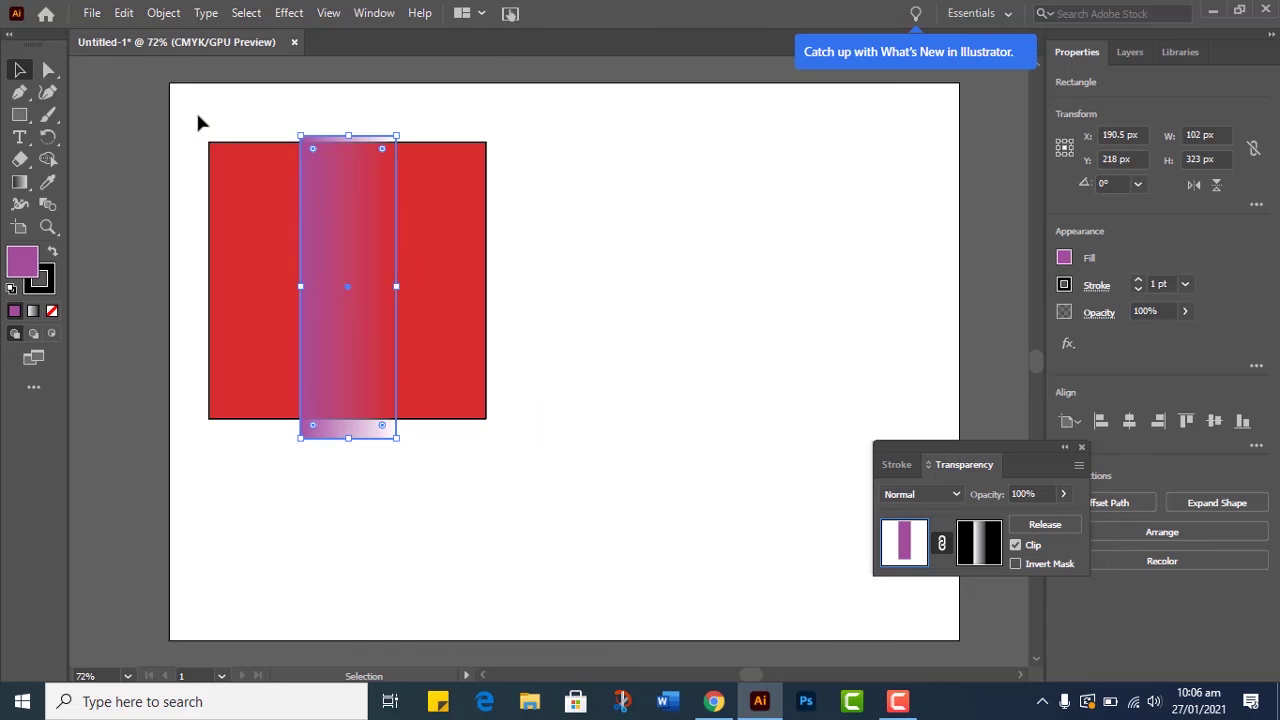
drag(197, 120, 533, 432)
right_click(500, 371)
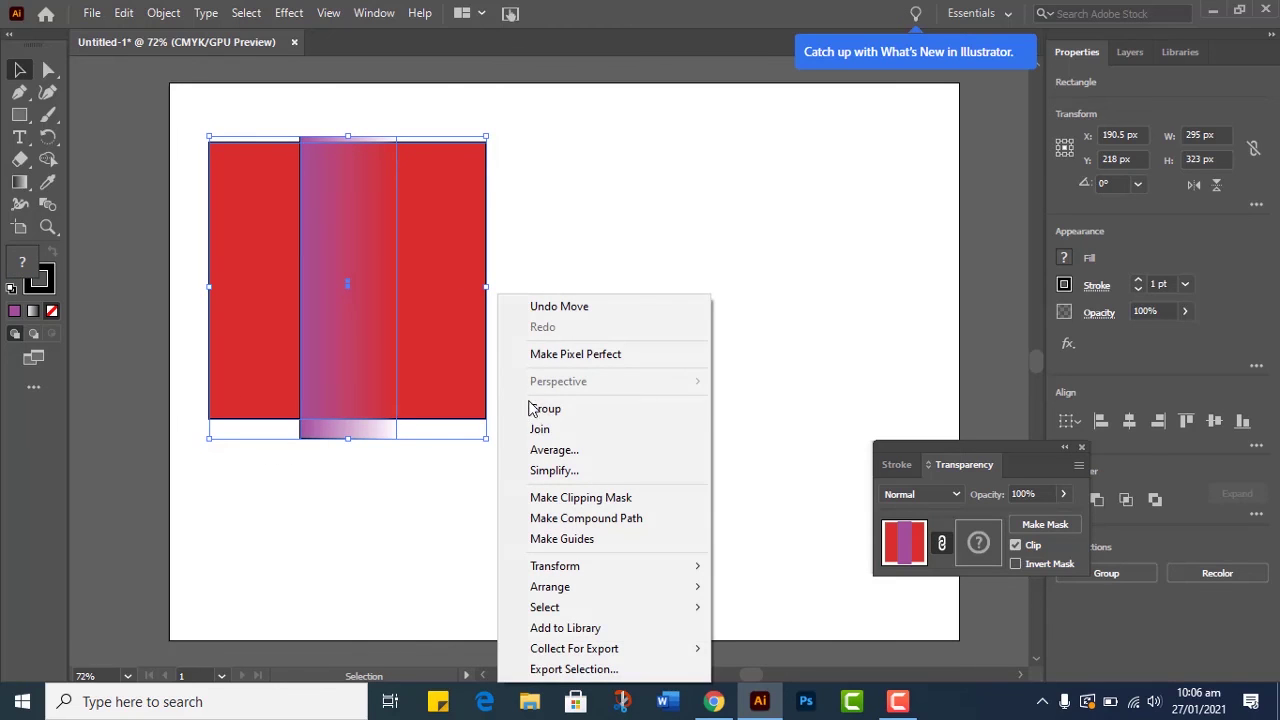
click(577, 234)
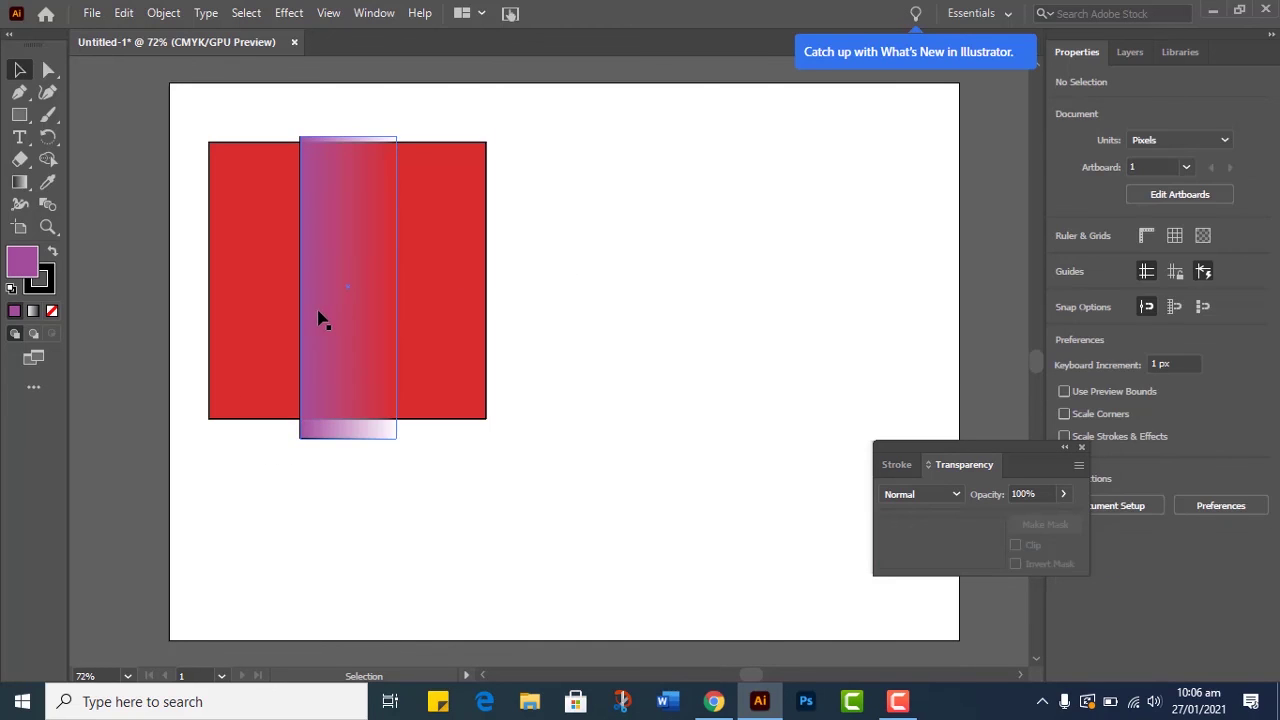
mouse_move(320, 317)
mouse_down()
mouse_move(323, 302)
mouse_move(321, 322)
mouse_up()
click(517, 310)
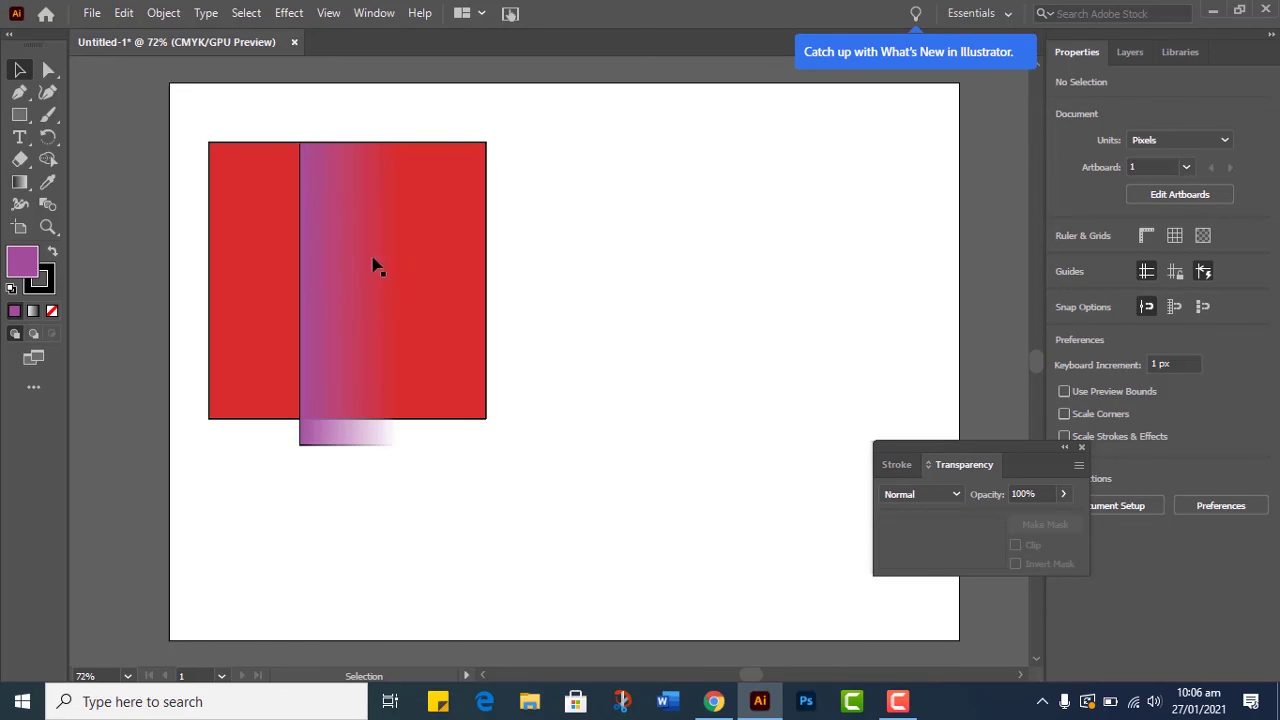
- Move the masked purple rectangle off the red square onto the empty artboard to its right, and close the Transparency panel
drag(371, 263, 655, 254)
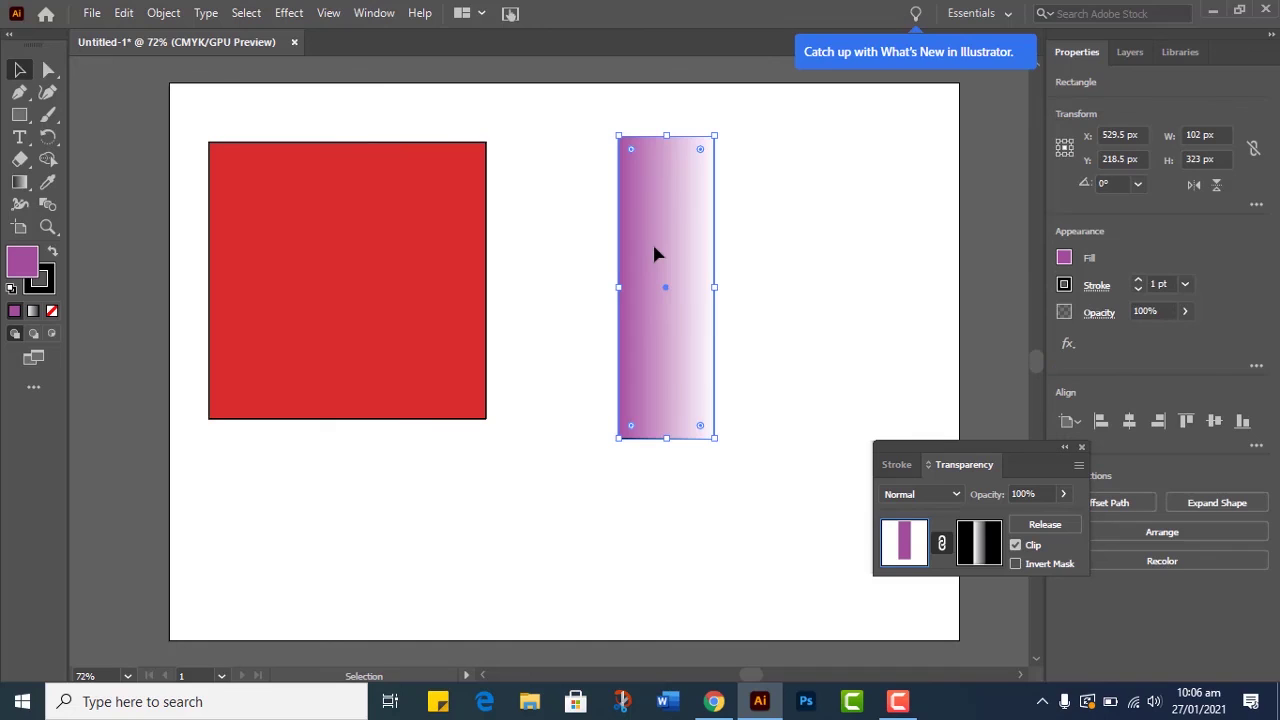
click(1084, 448)
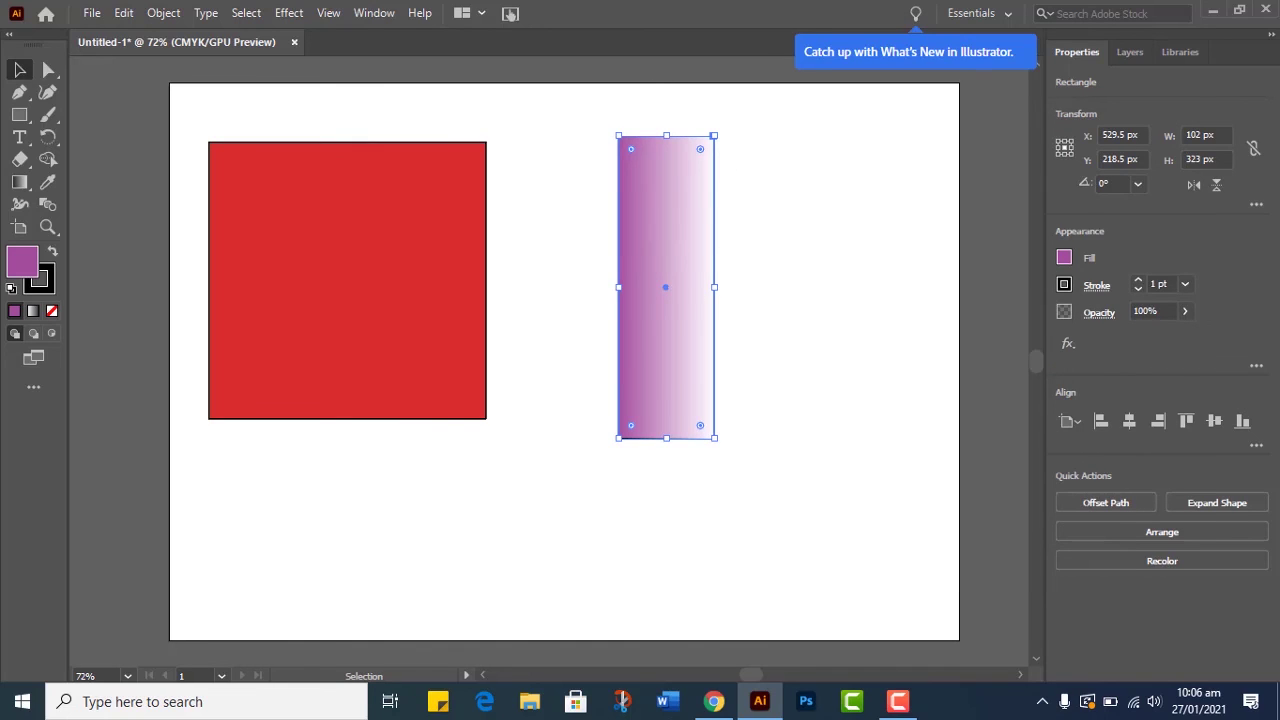
- Start closing the untitled document and cancel at the save prompt
click(294, 42)
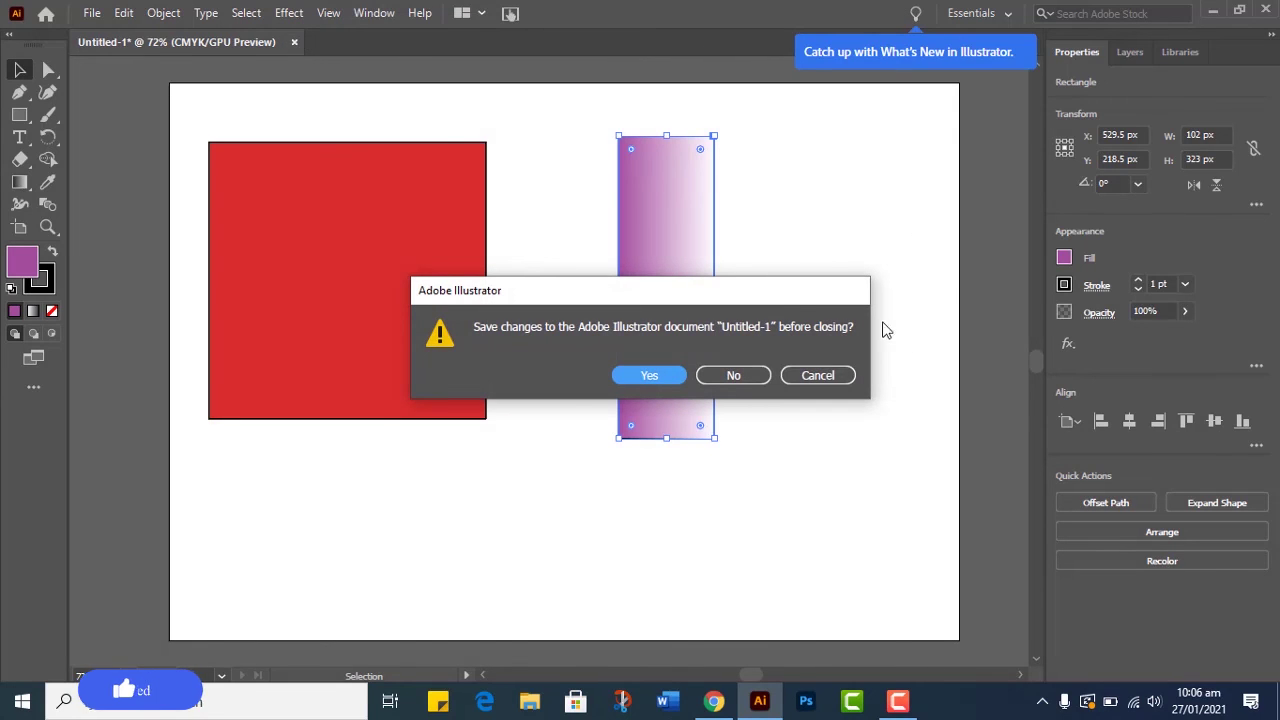
click(832, 375)
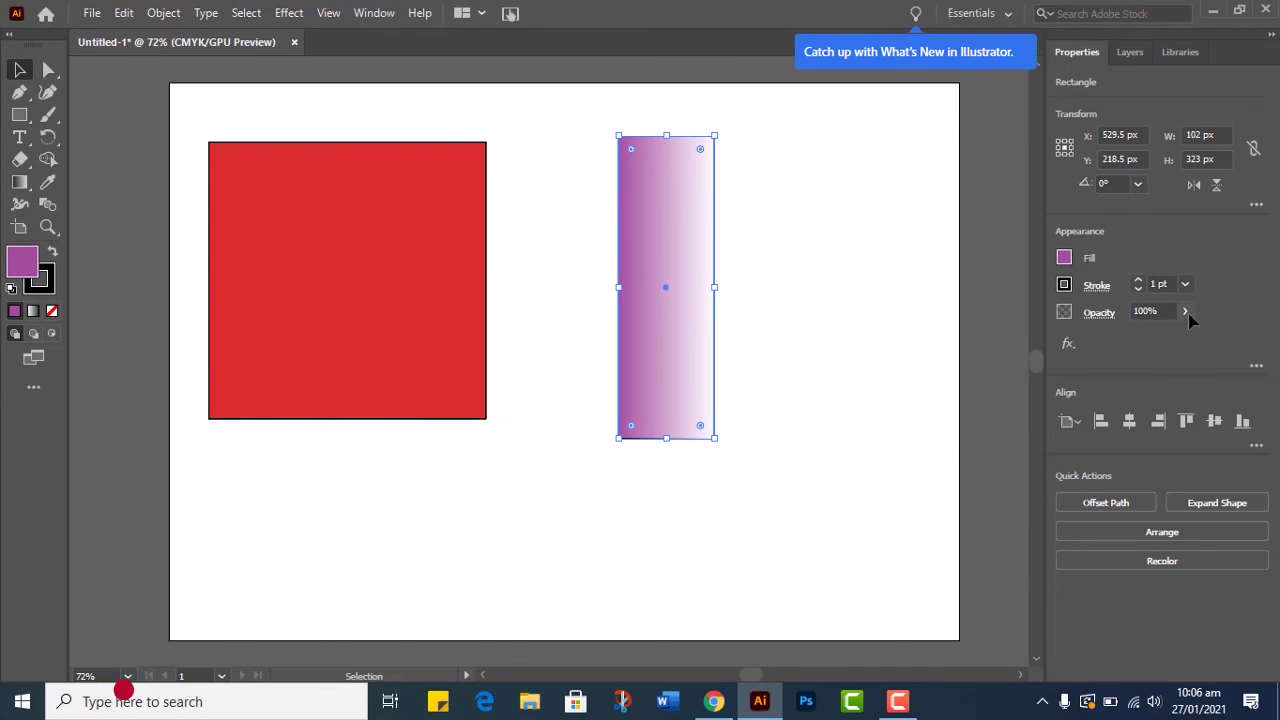